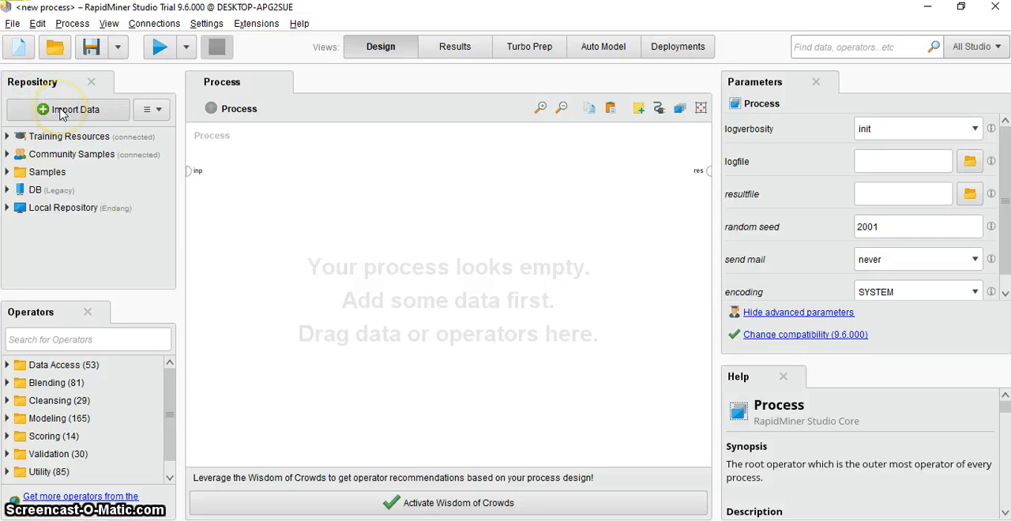
- Start a data import from this computer and browse to the Data (D:) drive
{"action": "left_click", "coordinate": [65, 111]}
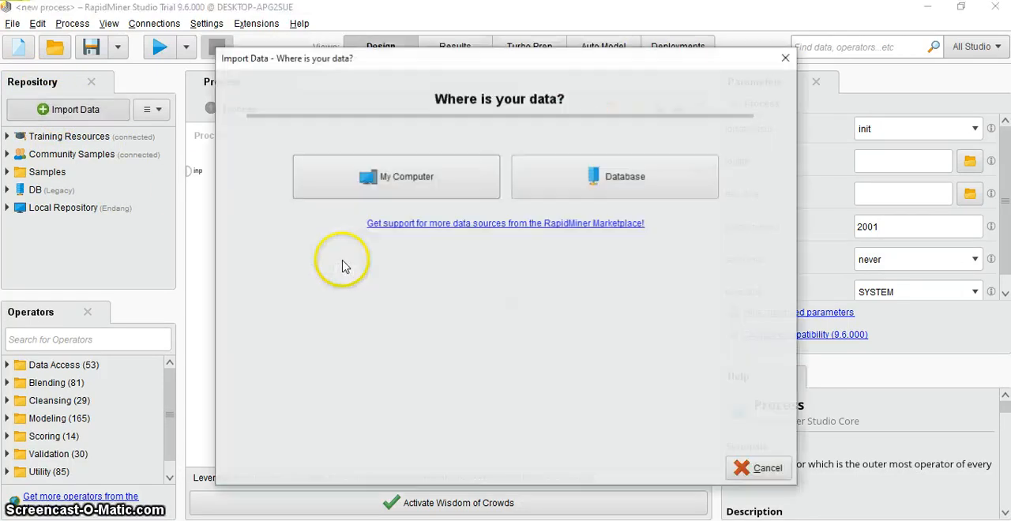
{"action": "left_click", "coordinate": [403, 178]}
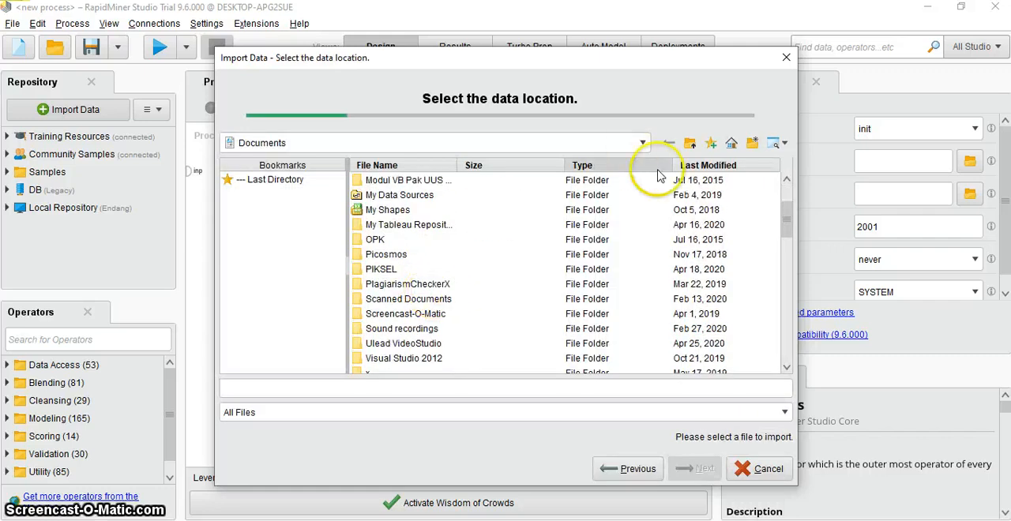
{"action": "left_click", "coordinate": [642, 144]}
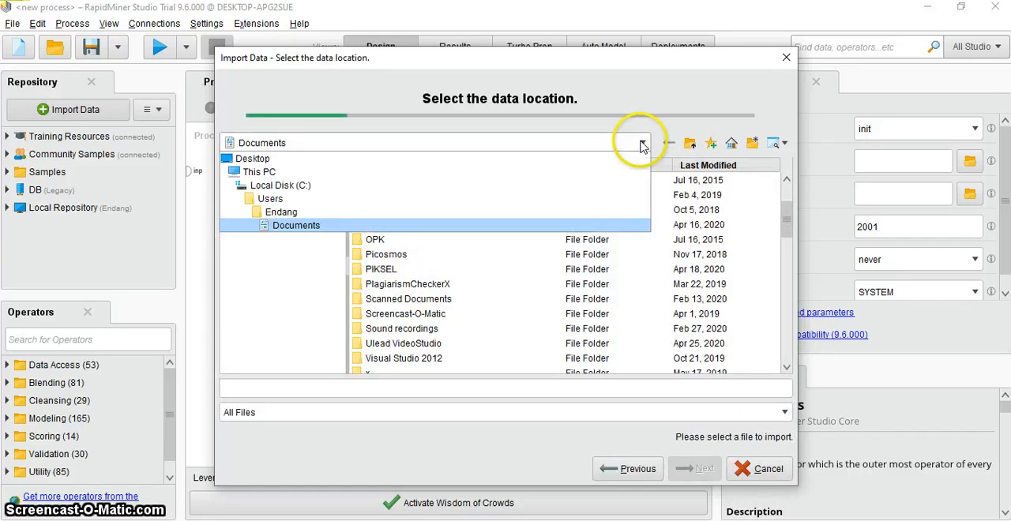
{"action": "left_click", "coordinate": [286, 190]}
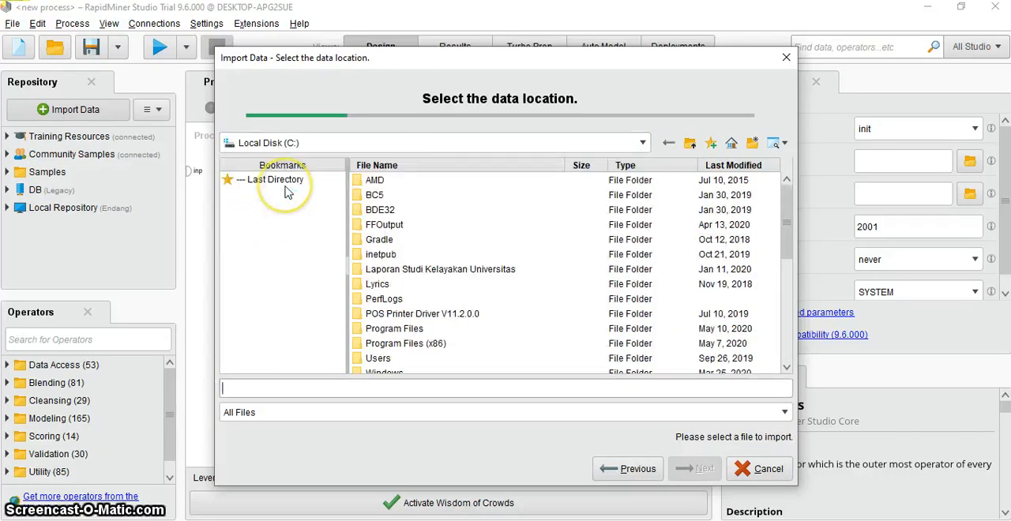
{"action": "left_click", "coordinate": [642, 143]}
{"action": "left_click", "coordinate": [382, 172]}
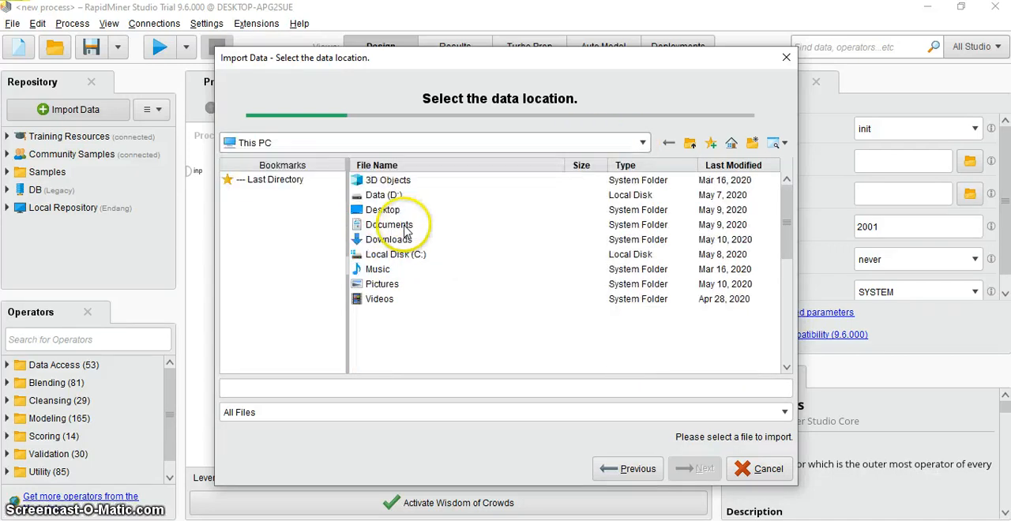
{"action": "double_click", "coordinate": [393, 196]}
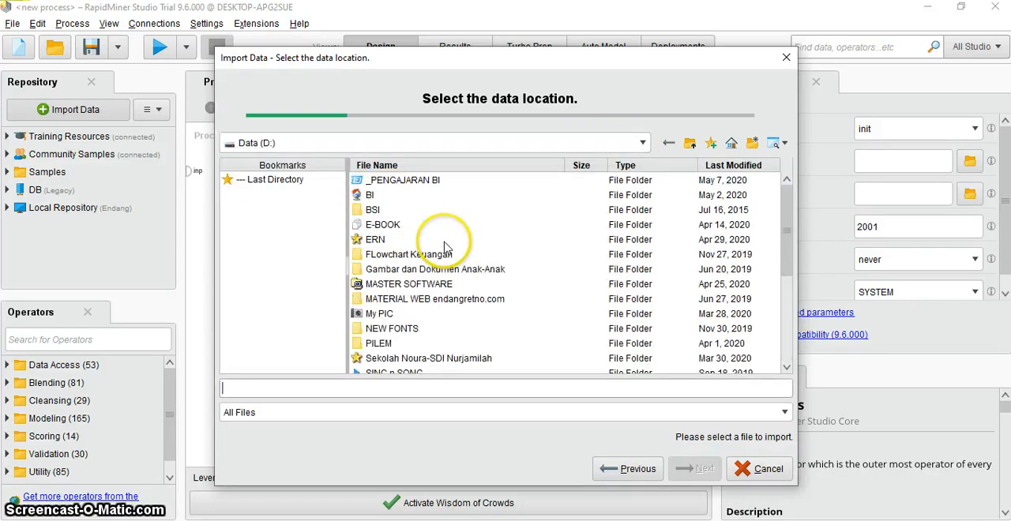
- Choose "12-DM-Pengujian_Algoritma_C4.5-contoh data.xlsx" for import from _PENGAJARAN BI > GENAP > 6.DATA MINING and INFORMATION RETRIEVAL
{"action": "left_click", "coordinate": [401, 180]}
{"action": "double_click", "coordinate": [422, 184]}
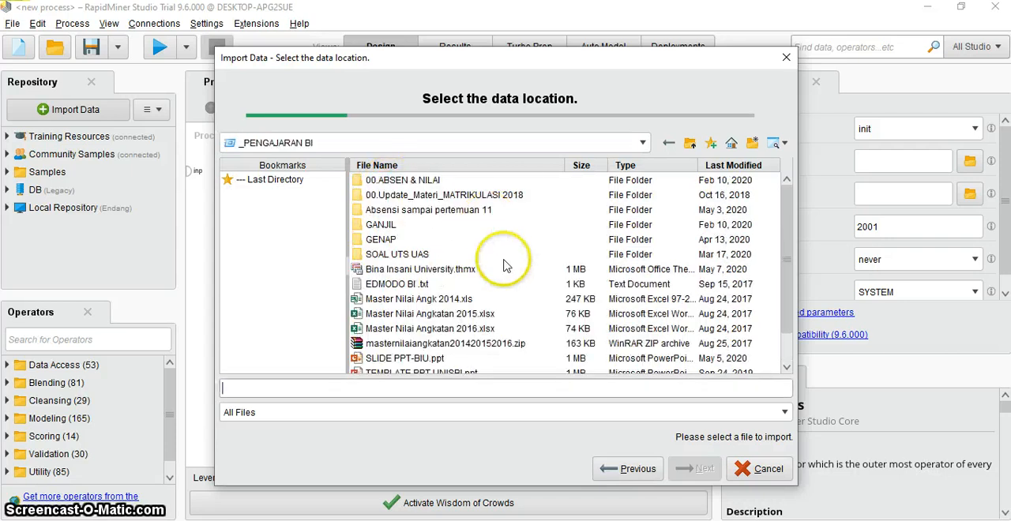
{"action": "double_click", "coordinate": [378, 239]}
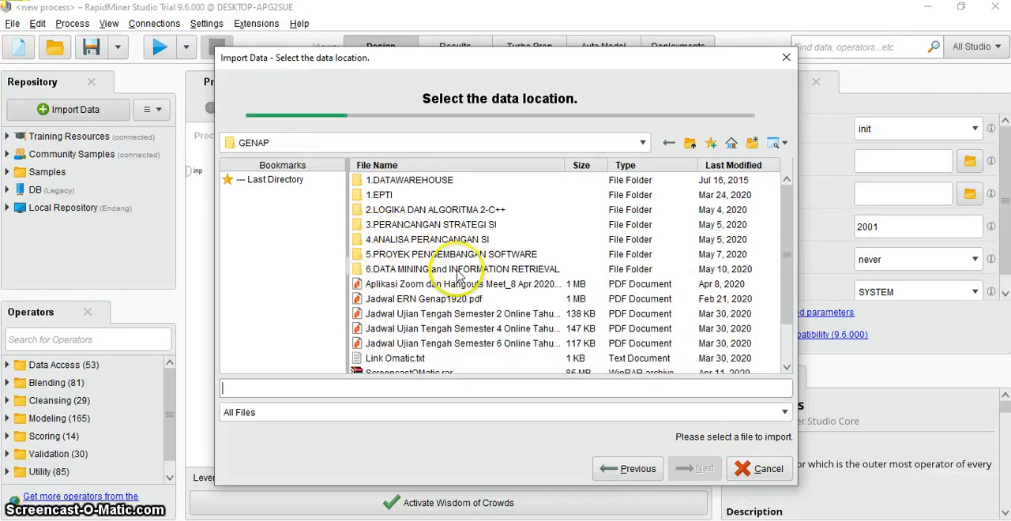
{"action": "double_click", "coordinate": [430, 269]}
{"action": "scroll", "coordinate": [454, 273], "scroll_direction": "down", "scroll_amount": 7}
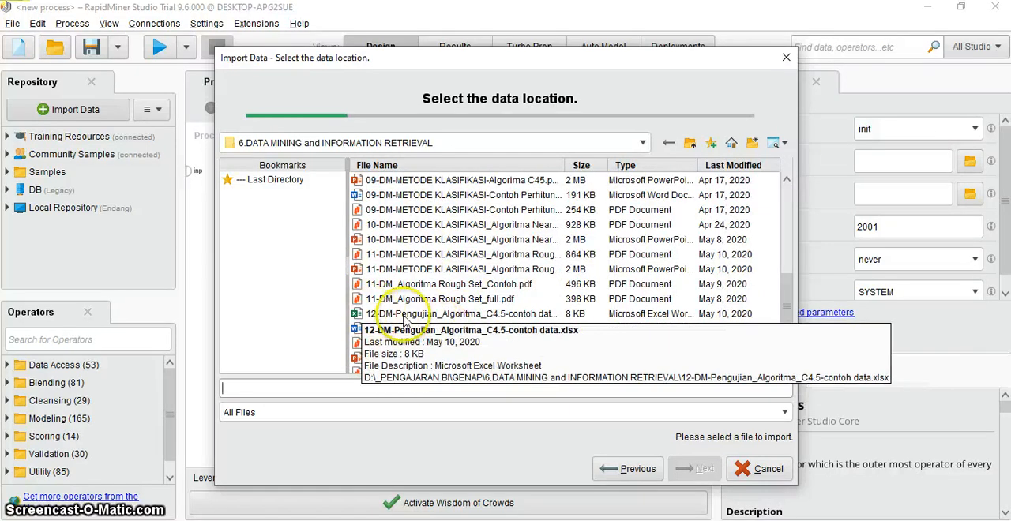
{"action": "left_click", "coordinate": [455, 316]}
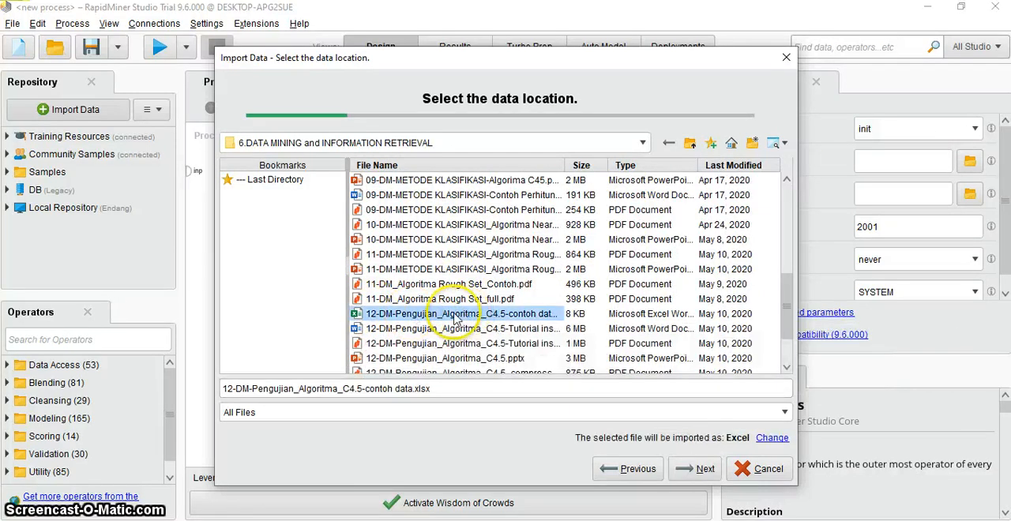
{"action": "left_click", "coordinate": [705, 470]}
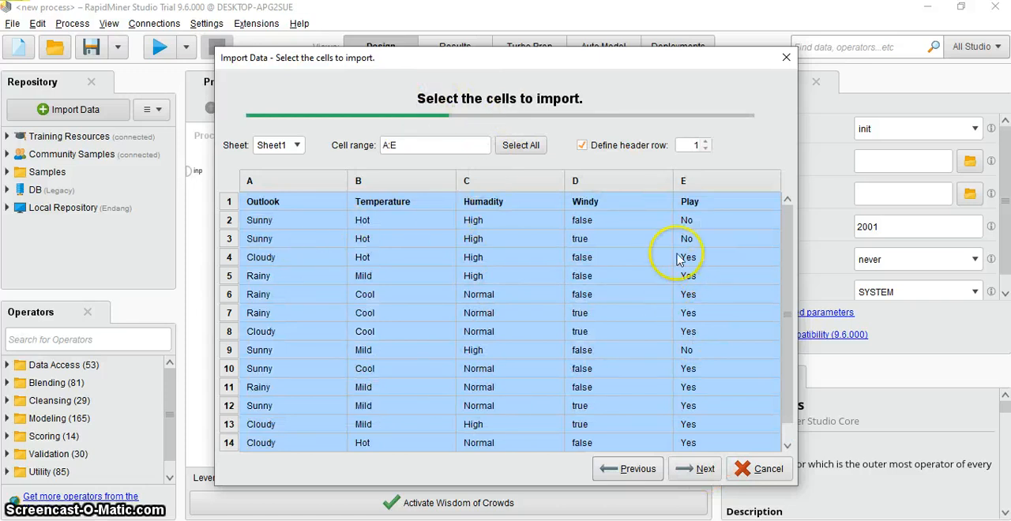
- Select Sheet1 for import, view its source workbook in Excel, and accept the preset cell range and column formats
{"action": "left_click", "coordinate": [297, 148]}
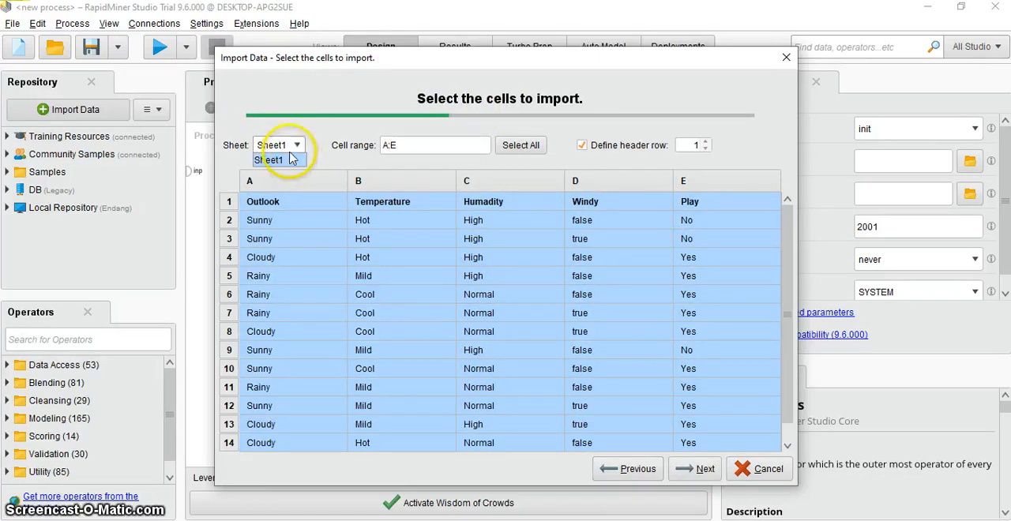
{"action": "left_click", "coordinate": [267, 158]}
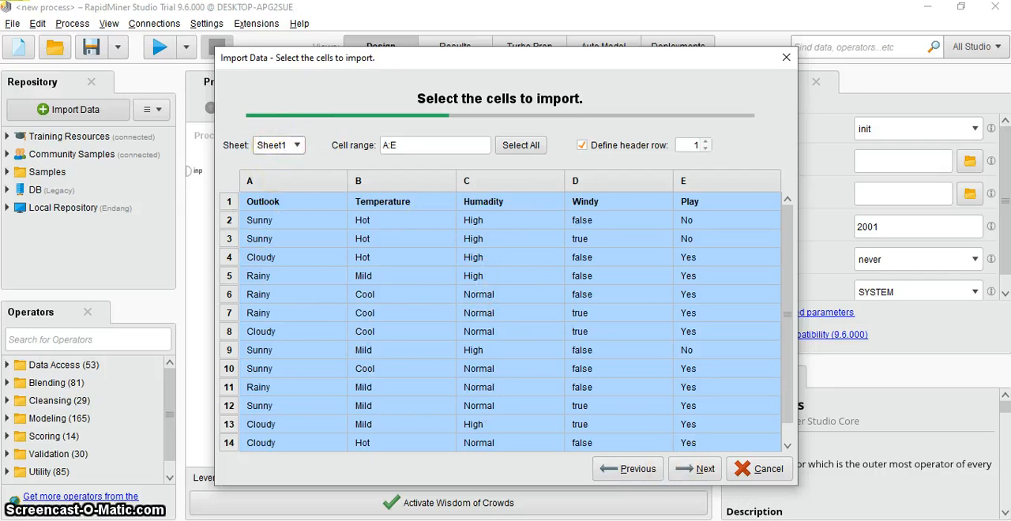
{"action": "left_click", "coordinate": [89, 520]}
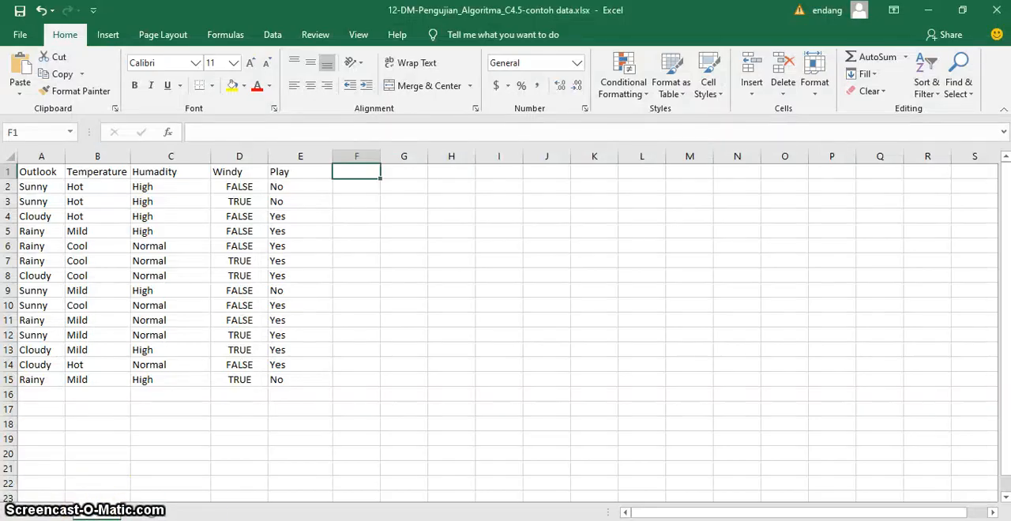
{"action": "key", "text": "alt+Tab"}
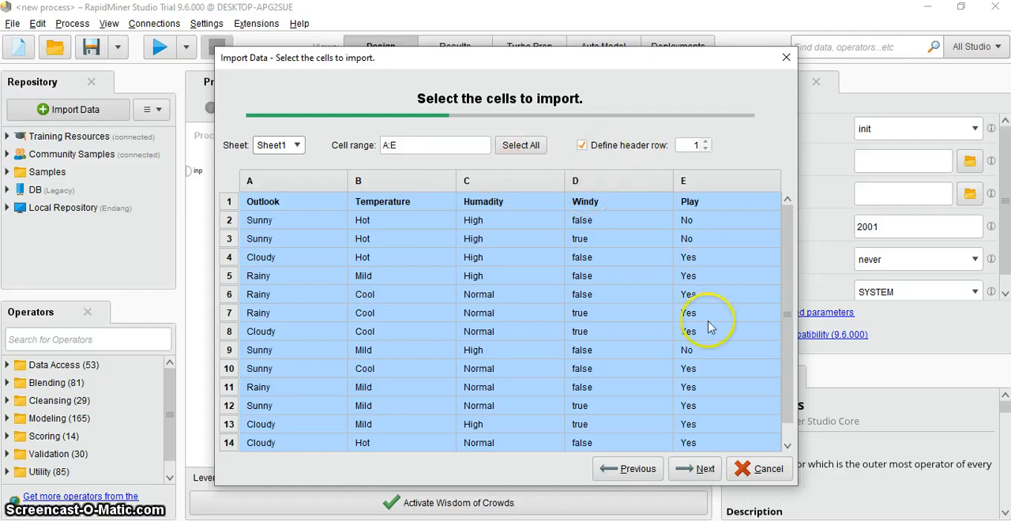
{"action": "left_click", "coordinate": [705, 472]}
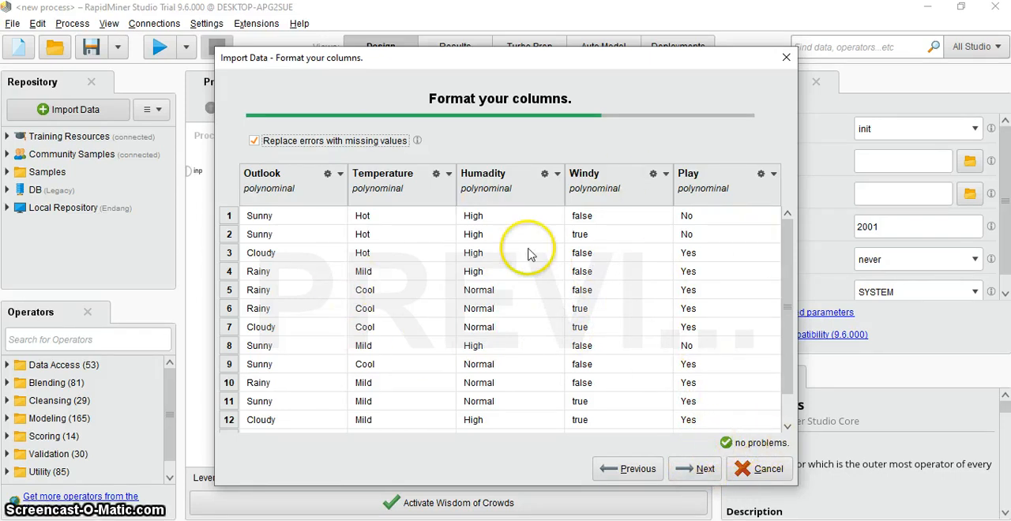
{"action": "left_click", "coordinate": [693, 472]}
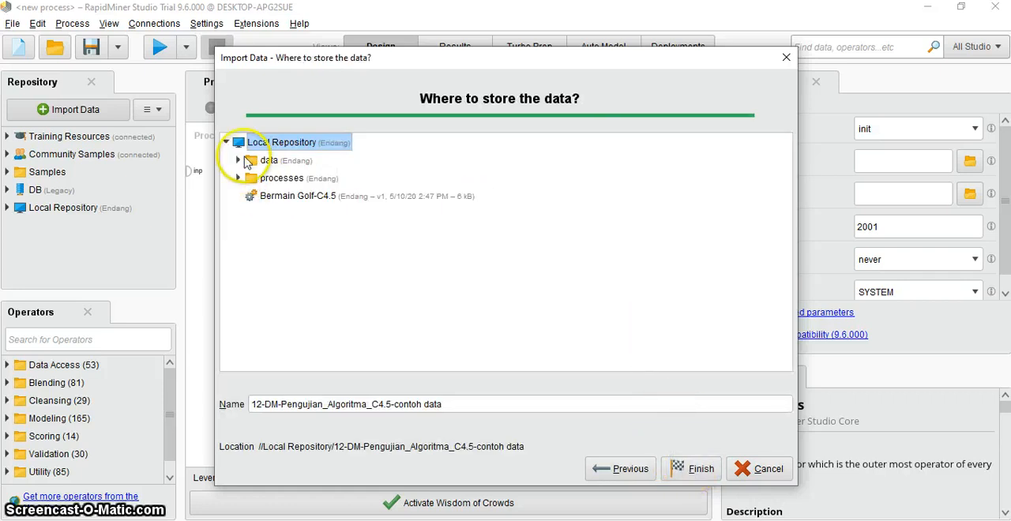
- Store the imported data in the Local Repository's data folder under the name "contoh data play"
{"action": "left_click", "coordinate": [240, 162]}
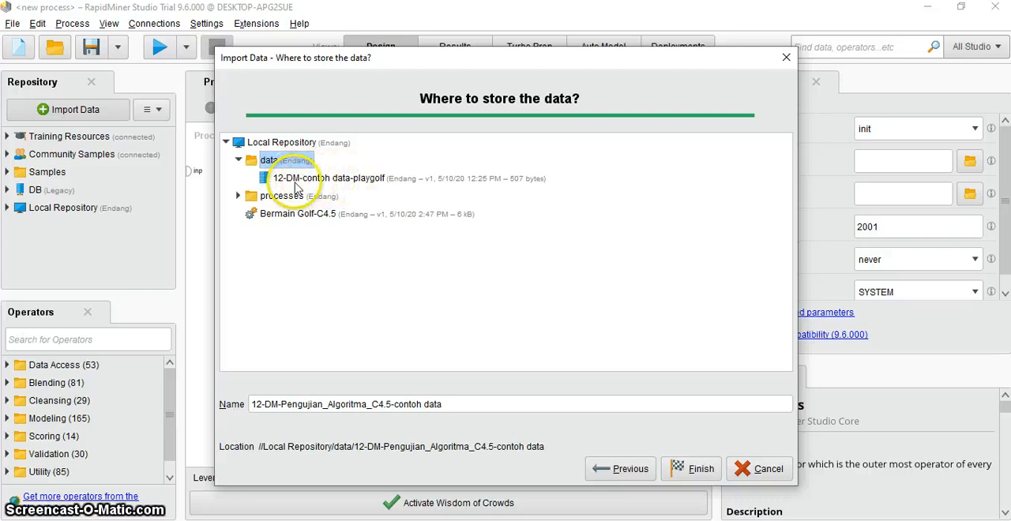
{"action": "left_click", "coordinate": [372, 405]}
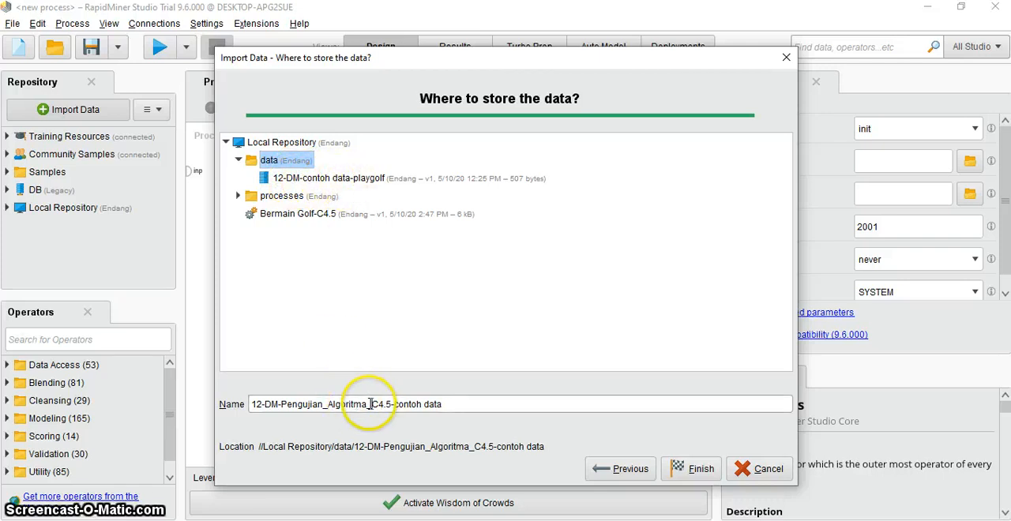
{"action": "left_click_drag", "start_coordinate": [459, 406], "coordinate": [253, 385]}
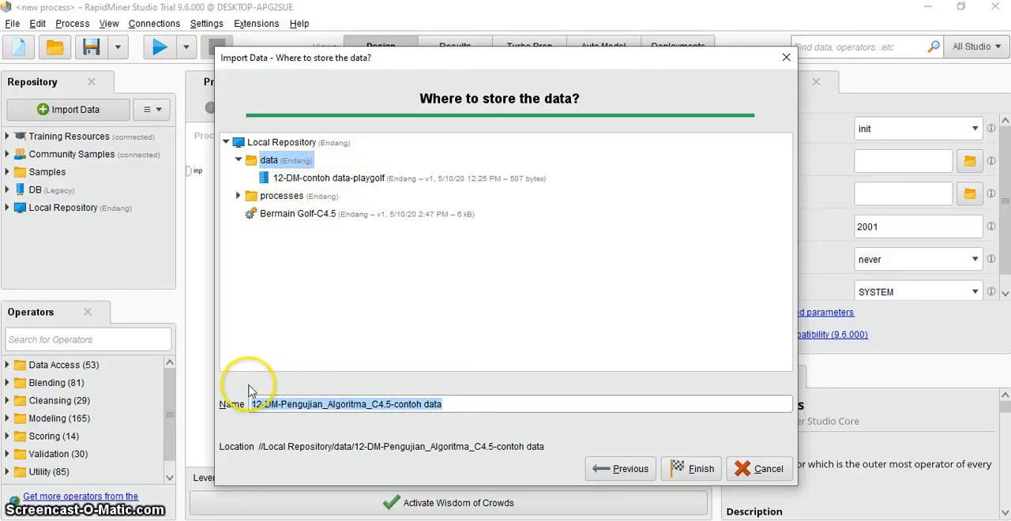
{"action": "type", "text": "contoh data play"}
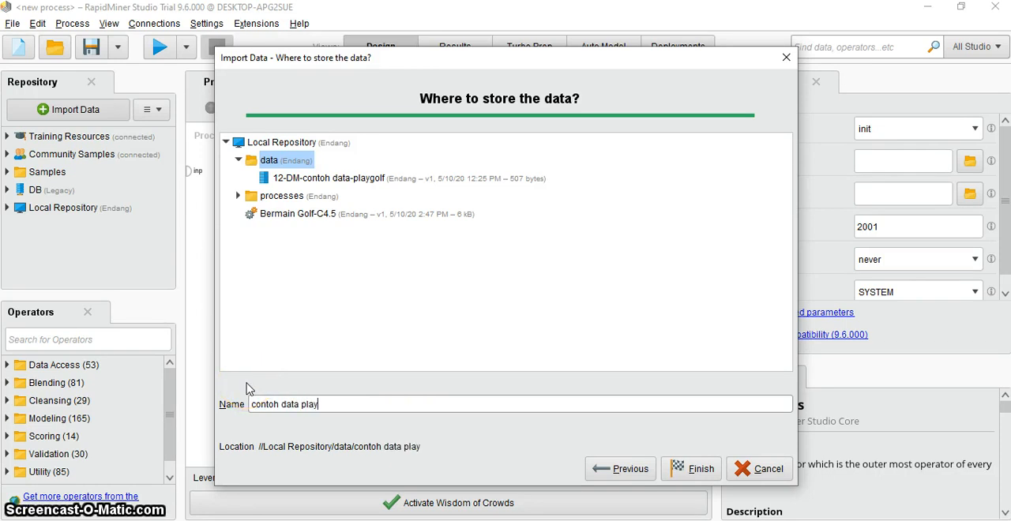
{"action": "left_click", "coordinate": [681, 473]}
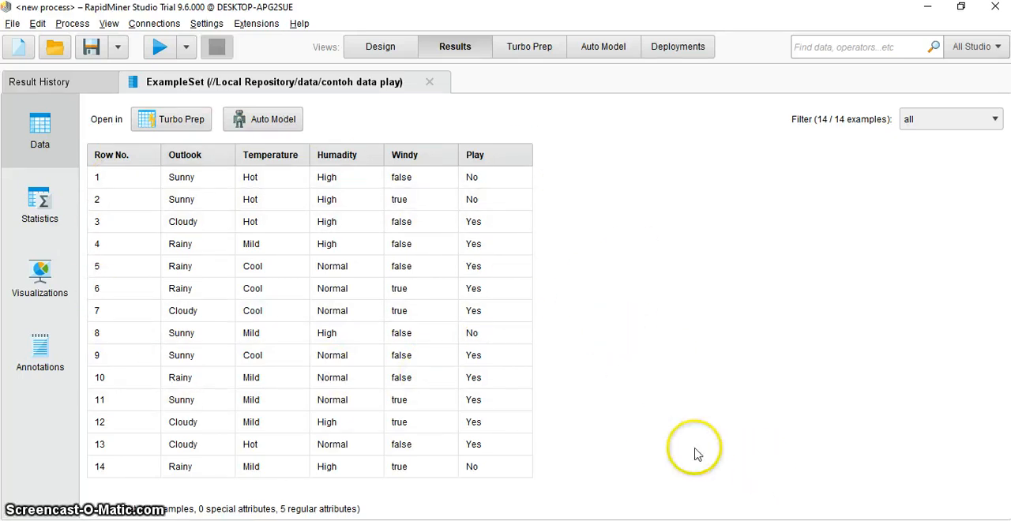
- Switch to PowerPoint and read slide 8 on choosing the data to process, then return to RapidMiner Studio
{"action": "key", "text": "alt+Tab"}
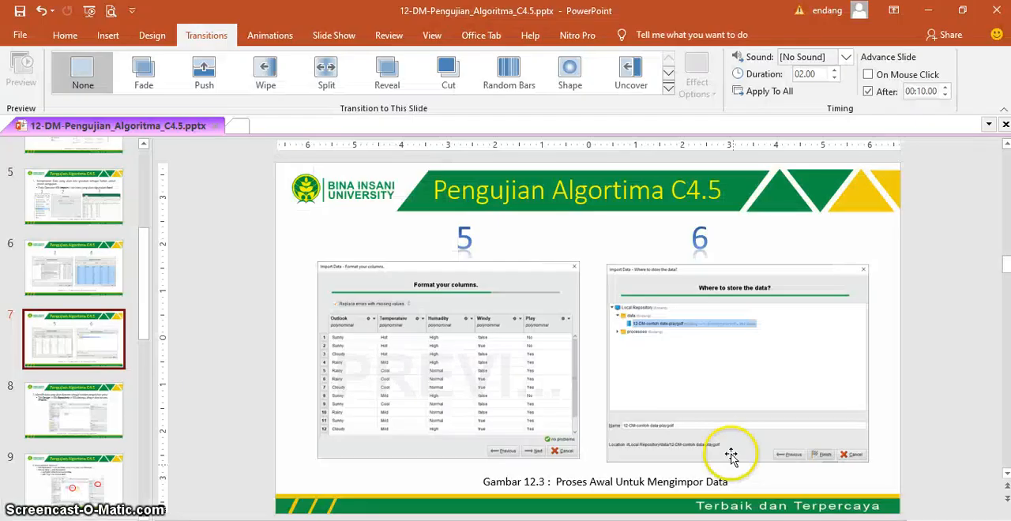
{"action": "scroll", "coordinate": [731, 372], "scroll_direction": "down", "scroll_amount": 1}
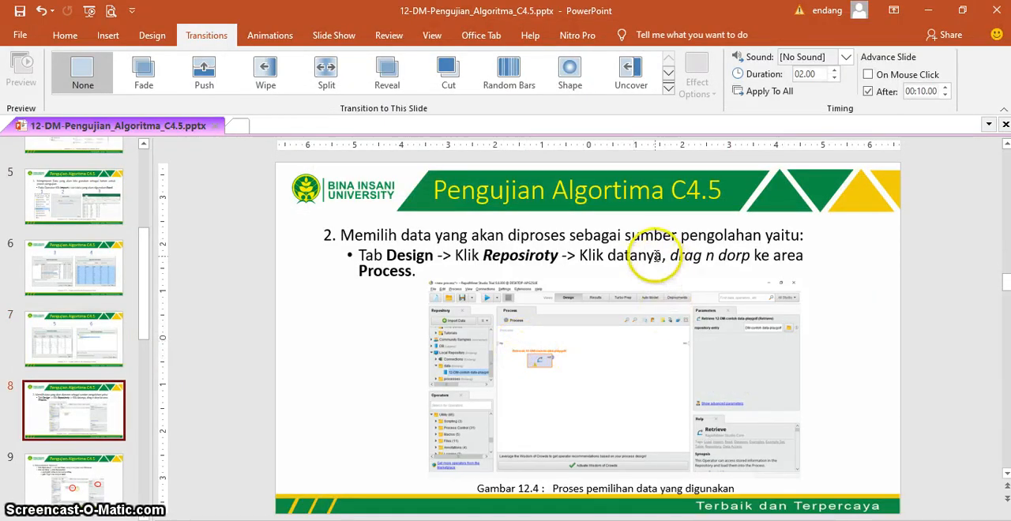
{"action": "left_click", "coordinate": [714, 236]}
{"action": "double_click", "coordinate": [714, 235]}
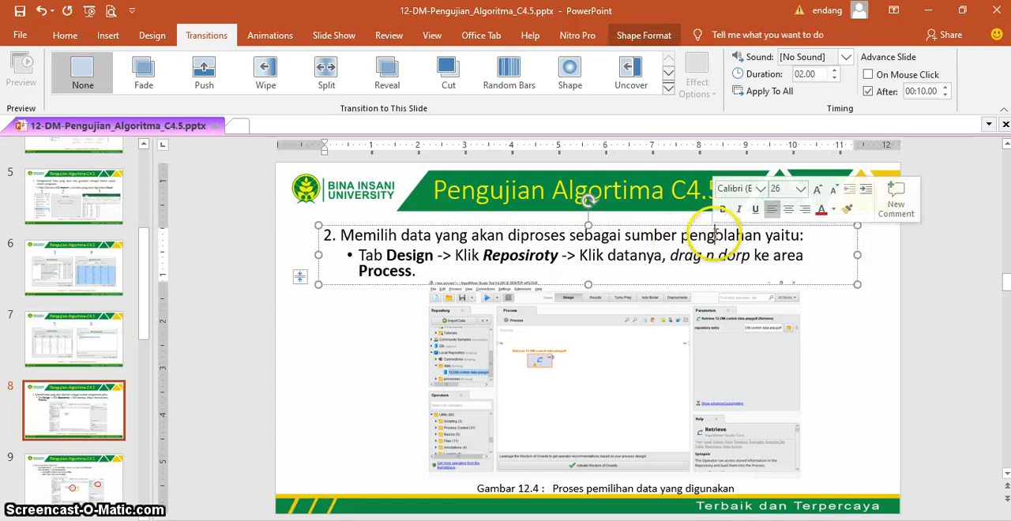
{"action": "left_click", "coordinate": [880, 280]}
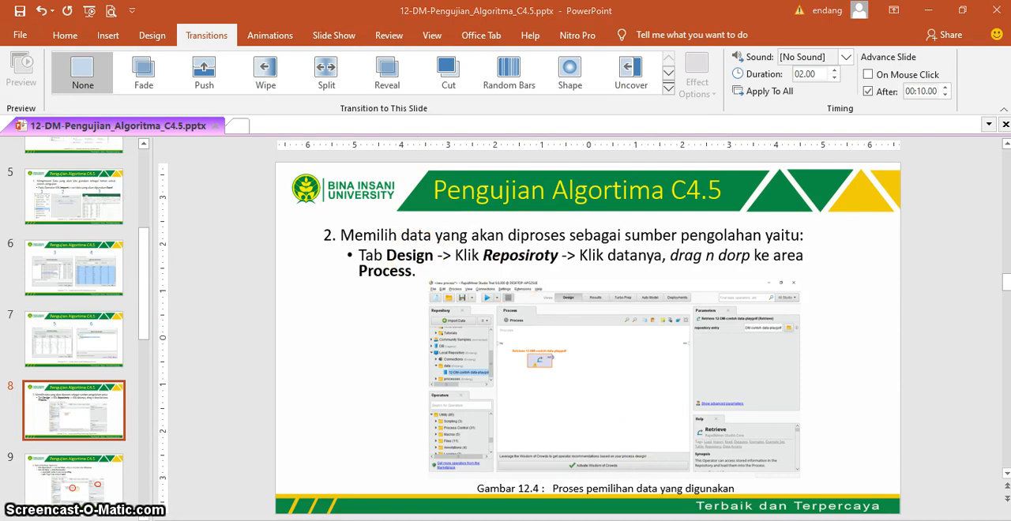
{"action": "key", "text": "alt+Tab"}
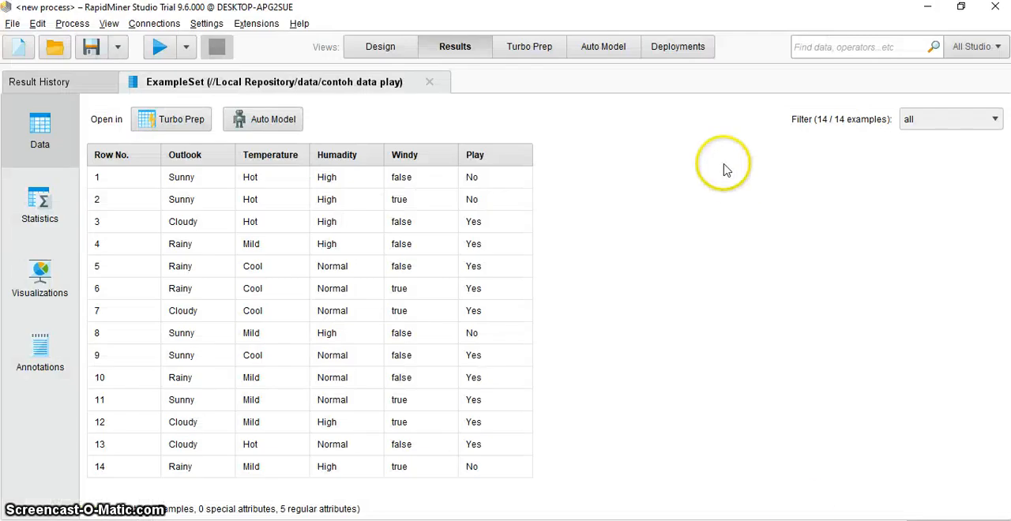
- Look through the Design, Results and Turbo Prep views, ending on the imported example set in Results
{"action": "left_click", "coordinate": [379, 48]}
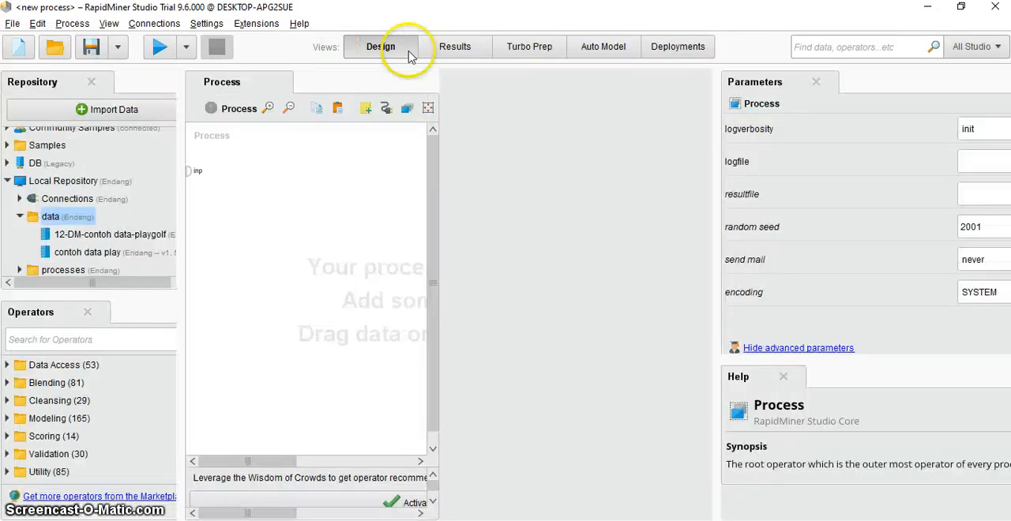
{"action": "left_click", "coordinate": [456, 49]}
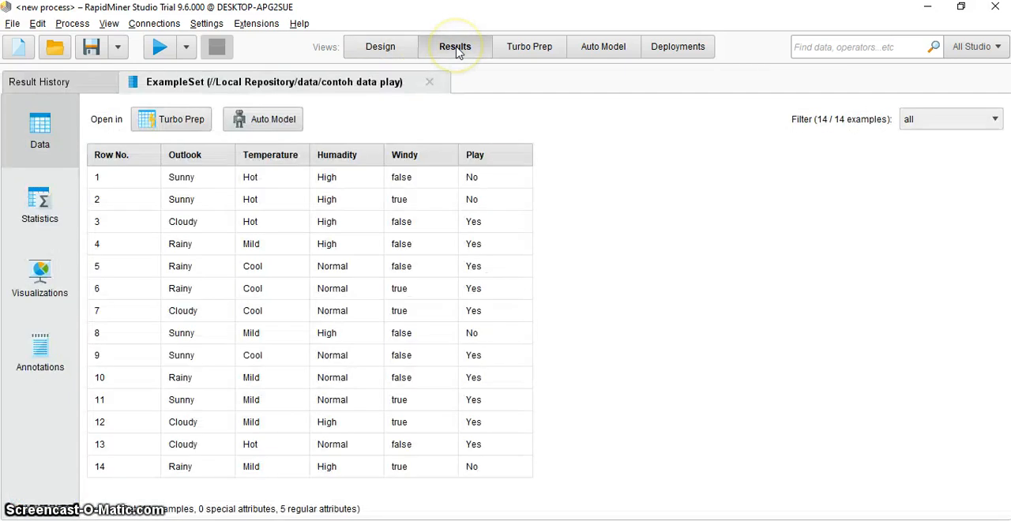
{"action": "left_click", "coordinate": [531, 48]}
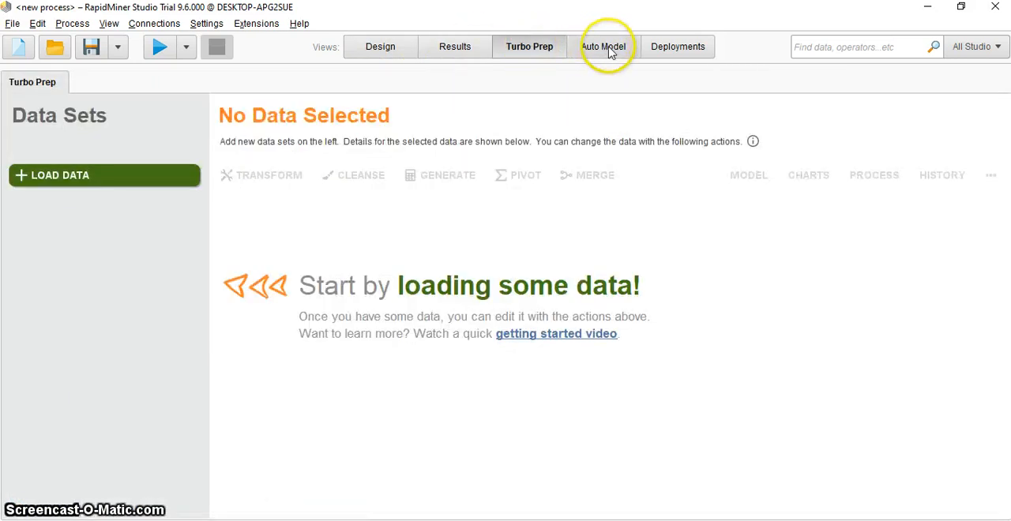
{"action": "left_click", "coordinate": [377, 49]}
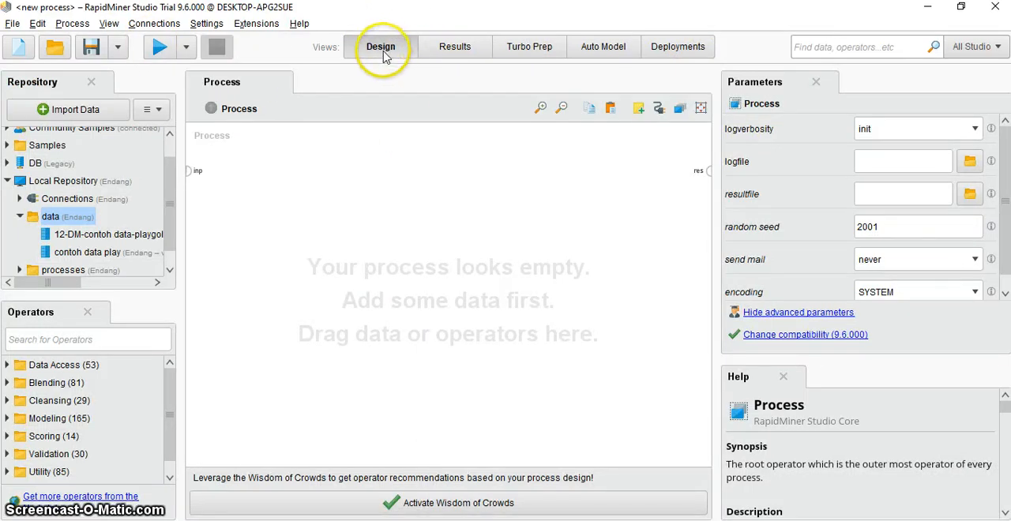
{"action": "left_click", "coordinate": [456, 47]}
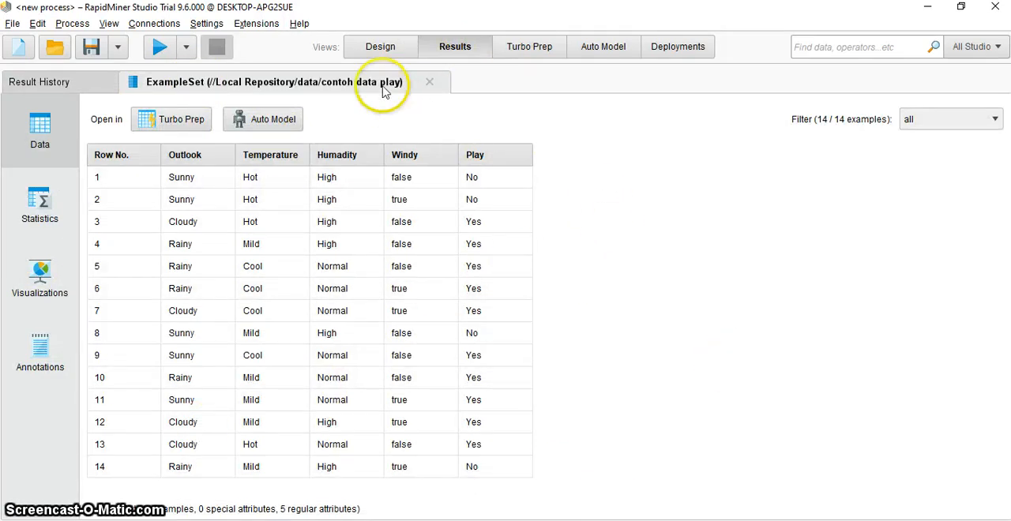
- Add the "contoh data play" data set from the Local Repository to the empty process in the Design view
{"action": "left_click", "coordinate": [385, 49]}
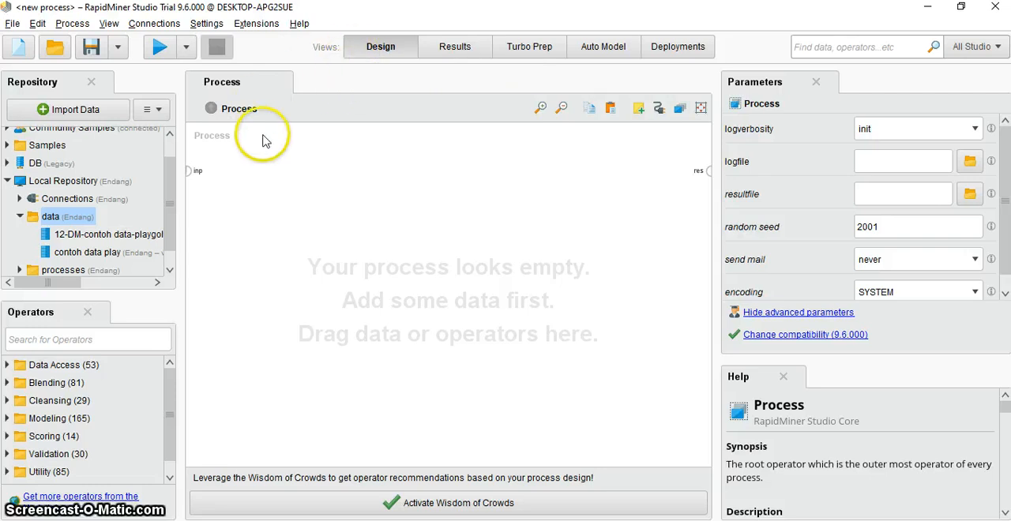
{"action": "left_click", "coordinate": [92, 253]}
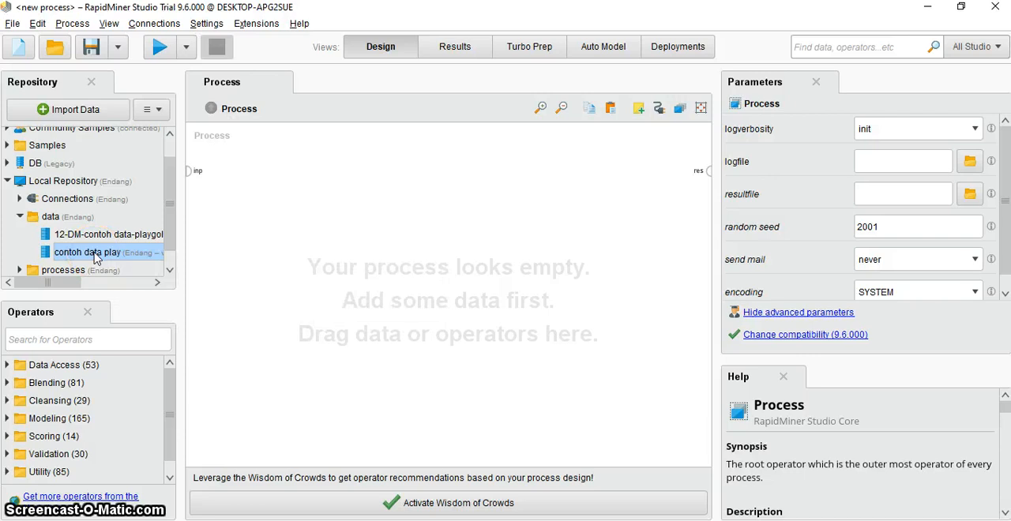
{"action": "left_click_drag", "start_coordinate": [94, 258], "coordinate": [280, 229]}
{"action": "left_click", "coordinate": [334, 266]}
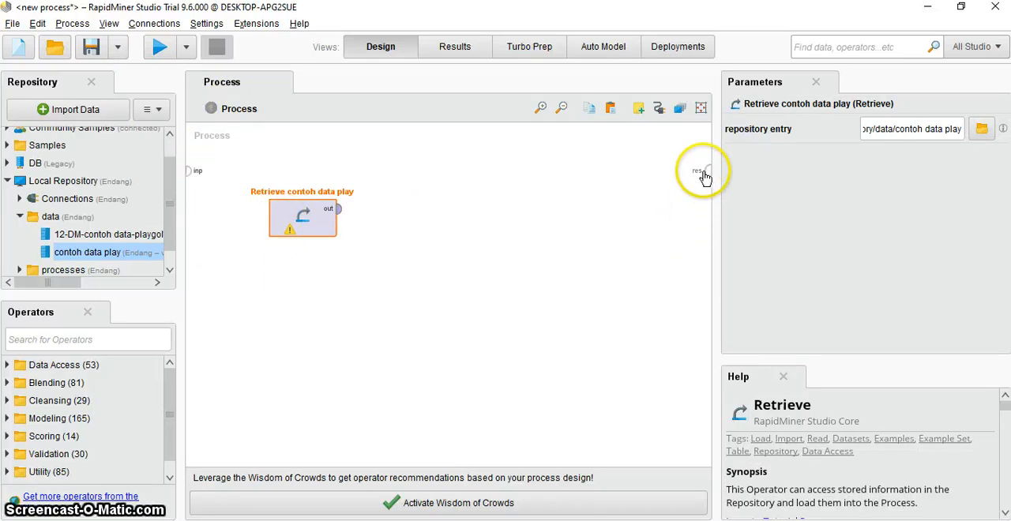
- Move the Retrieve operator closer to the process's inp port, keeping it selected
{"action": "left_click_drag", "start_coordinate": [308, 226], "coordinate": [262, 229]}
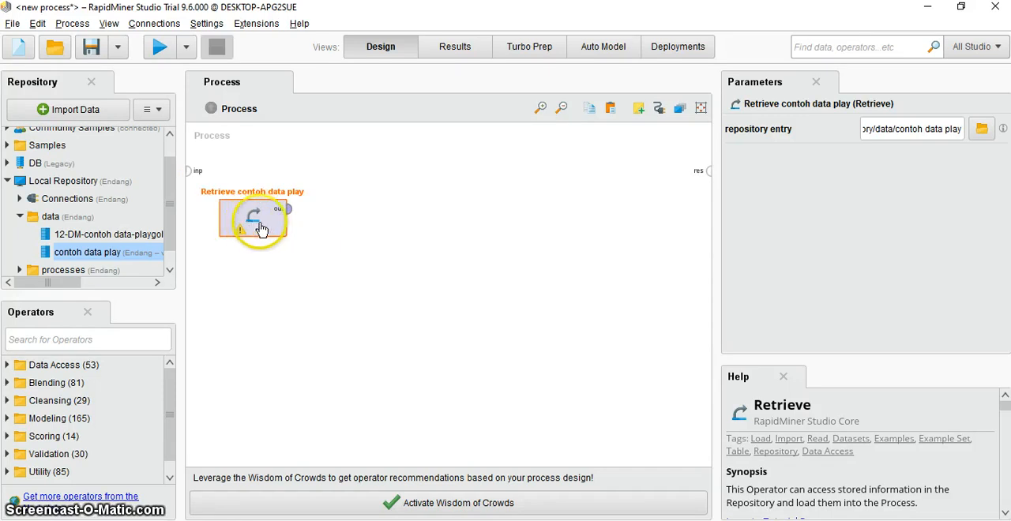
{"action": "left_click", "coordinate": [430, 291]}
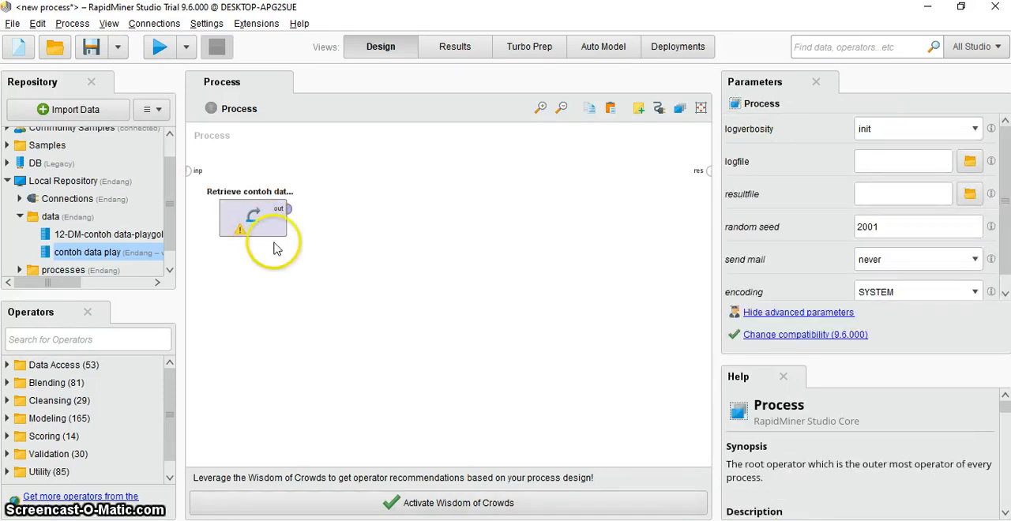
{"action": "left_click", "coordinate": [230, 215]}
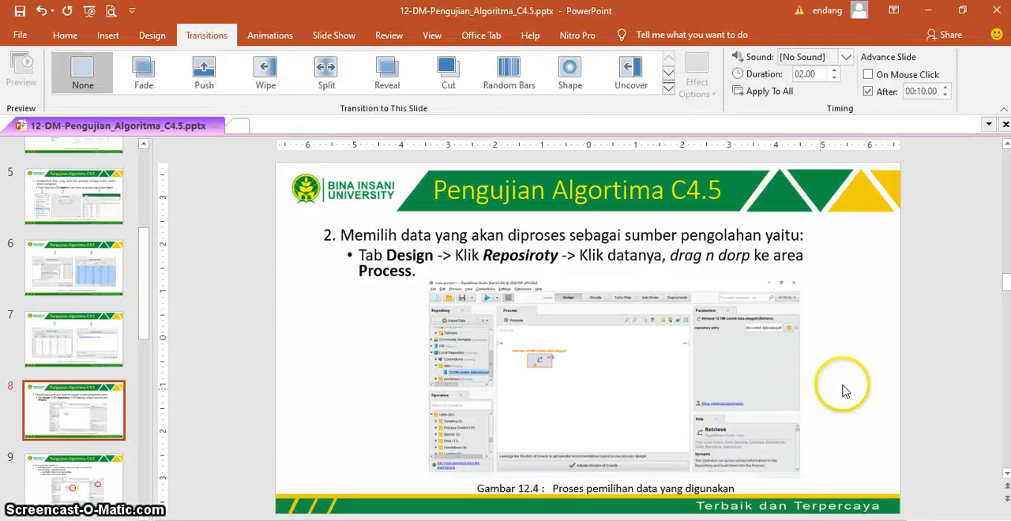
- Read slide 9 in PowerPoint, then return to RapidMiner Studio and add the Set Role operator beside the Retrieve operator
{"action": "scroll", "coordinate": [844, 391], "scroll_direction": "down", "scroll_amount": 2}
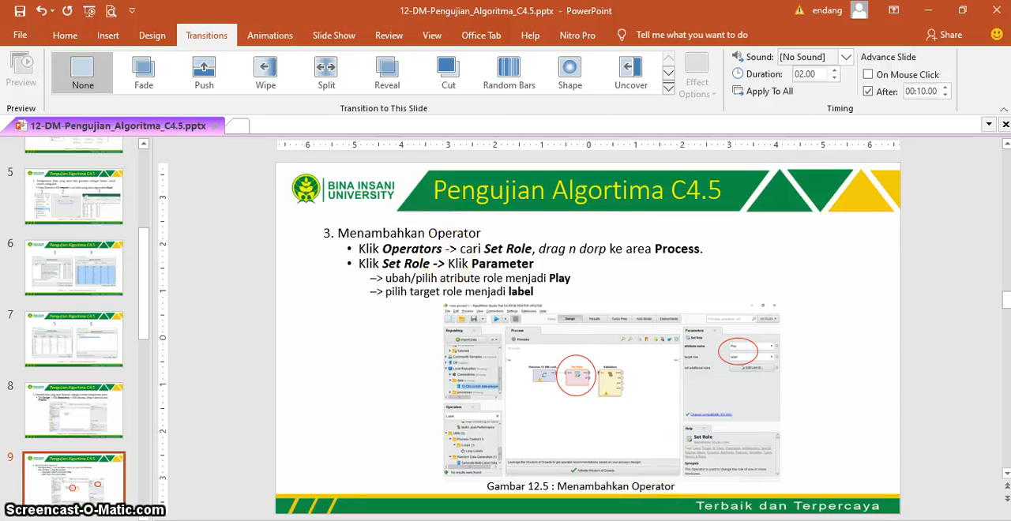
{"action": "key", "text": "alt+Tab"}
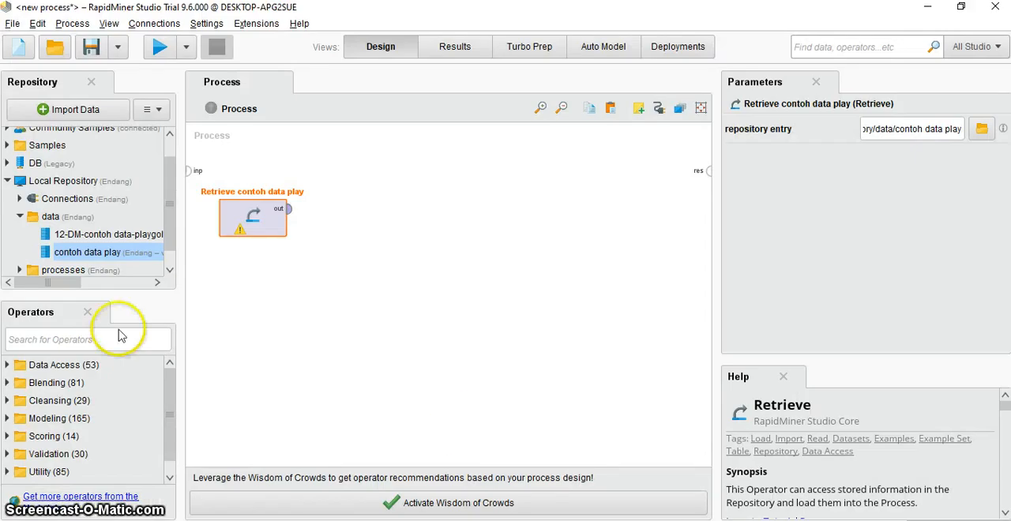
{"action": "left_click", "coordinate": [68, 337]}
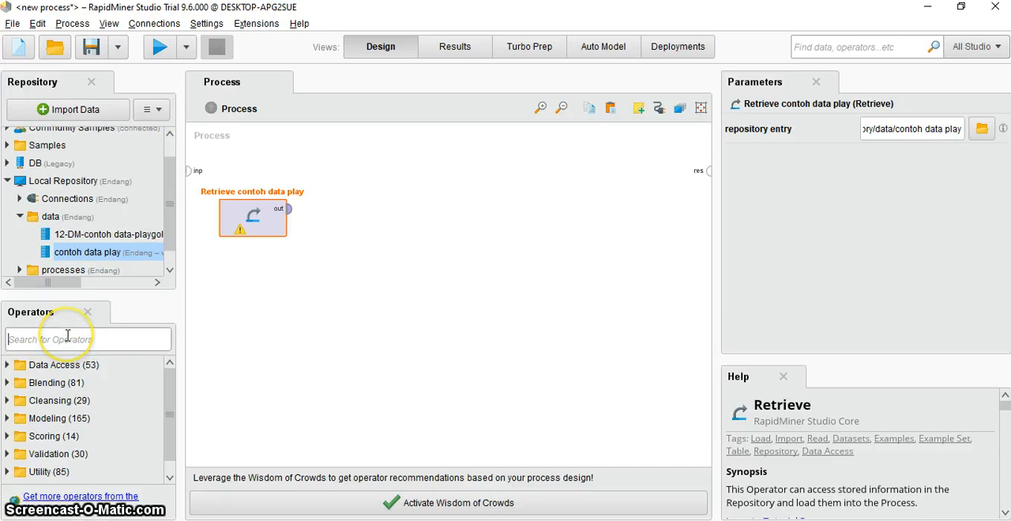
{"action": "type", "text": "set rol"}
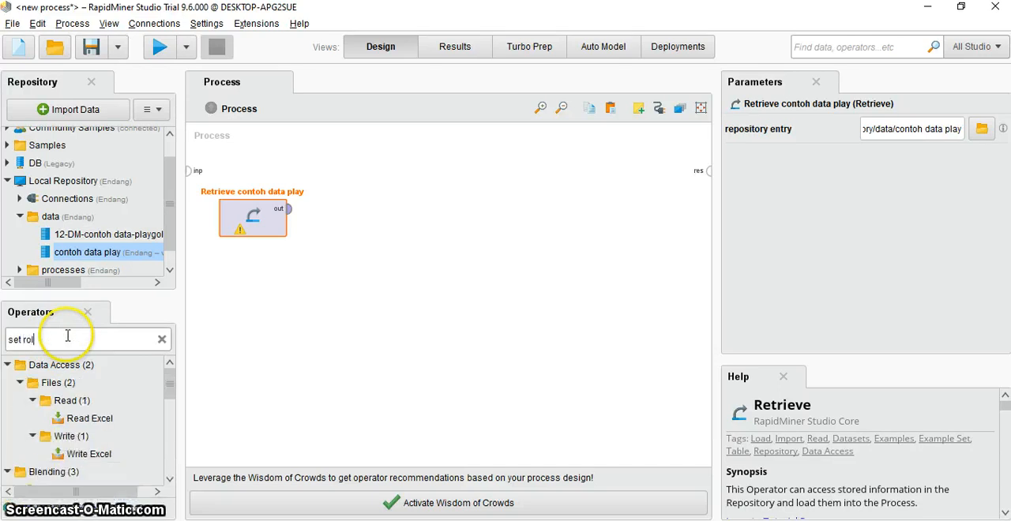
{"action": "type", "text": "e"}
{"action": "left_click", "coordinate": [84, 418]}
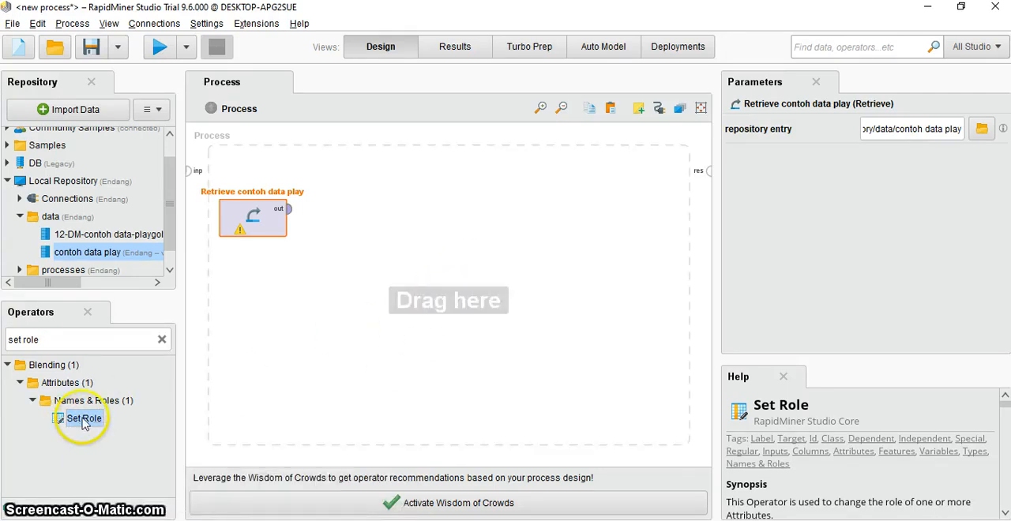
{"action": "left_click_drag", "start_coordinate": [83, 422], "coordinate": [376, 217]}
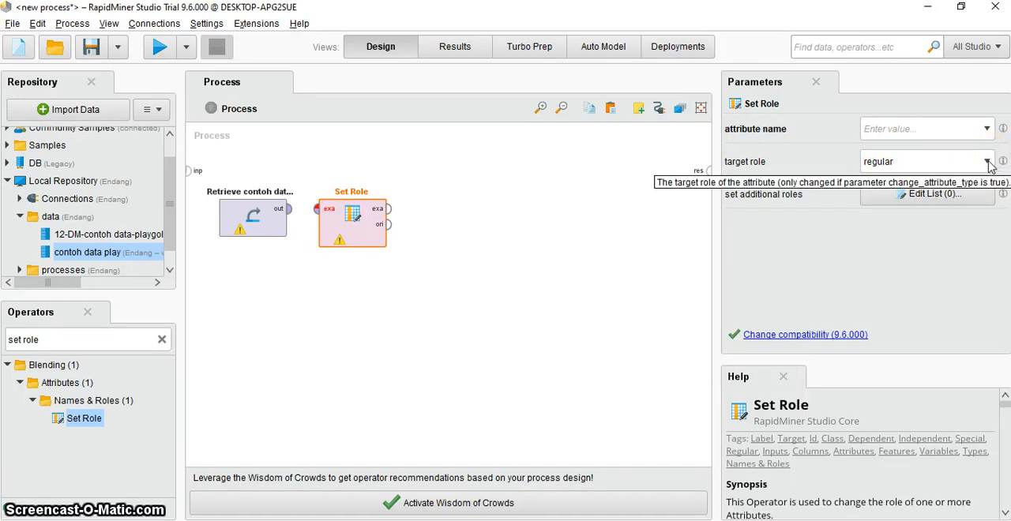
- Set the Set Role operator's target role to label and its attribute name to Play
{"action": "left_click", "coordinate": [987, 162]}
{"action": "left_click", "coordinate": [872, 207]}
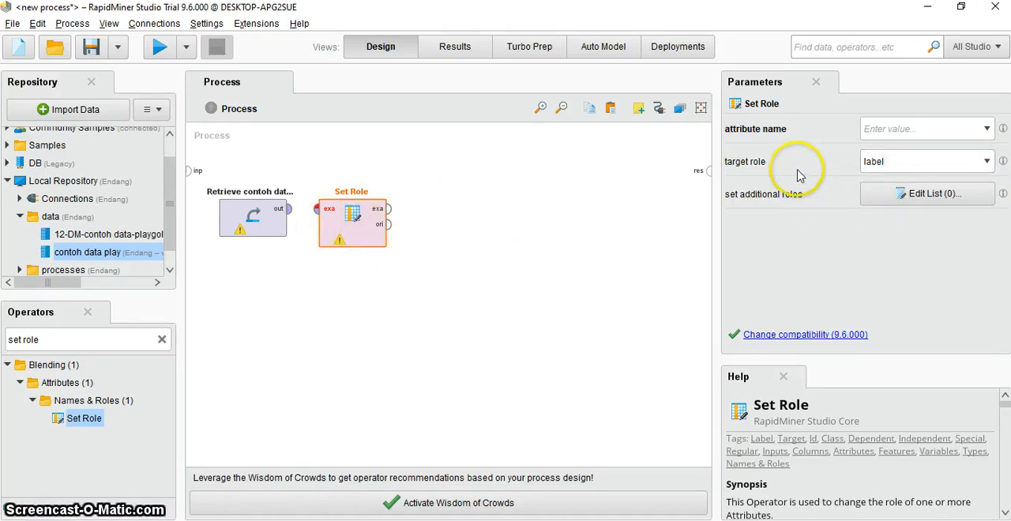
{"action": "left_click", "coordinate": [989, 133]}
{"action": "left_click", "coordinate": [989, 132]}
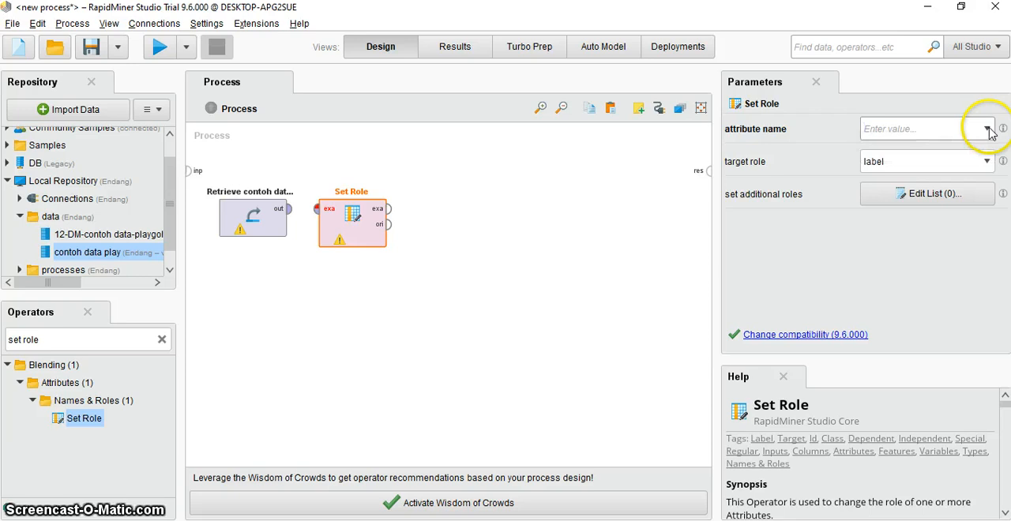
{"action": "left_click", "coordinate": [939, 132]}
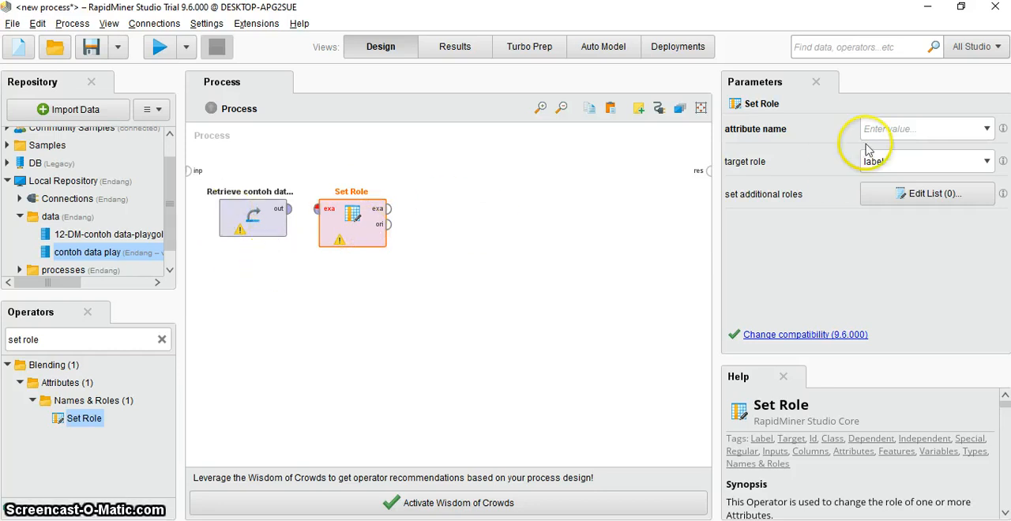
{"action": "left_click", "coordinate": [936, 128]}
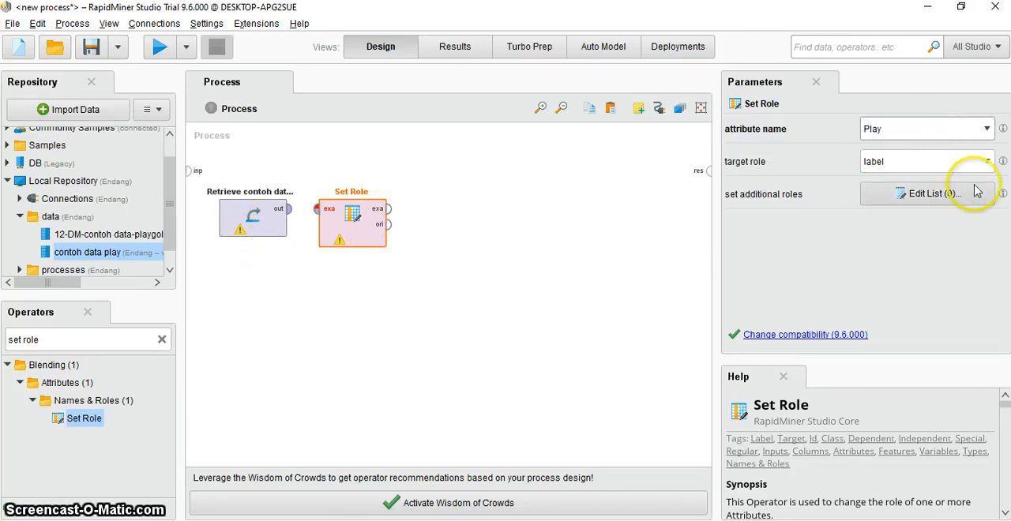
- Recheck the target role and attribute name choices of the Set Role operator, then deselect it
{"action": "left_click", "coordinate": [986, 161]}
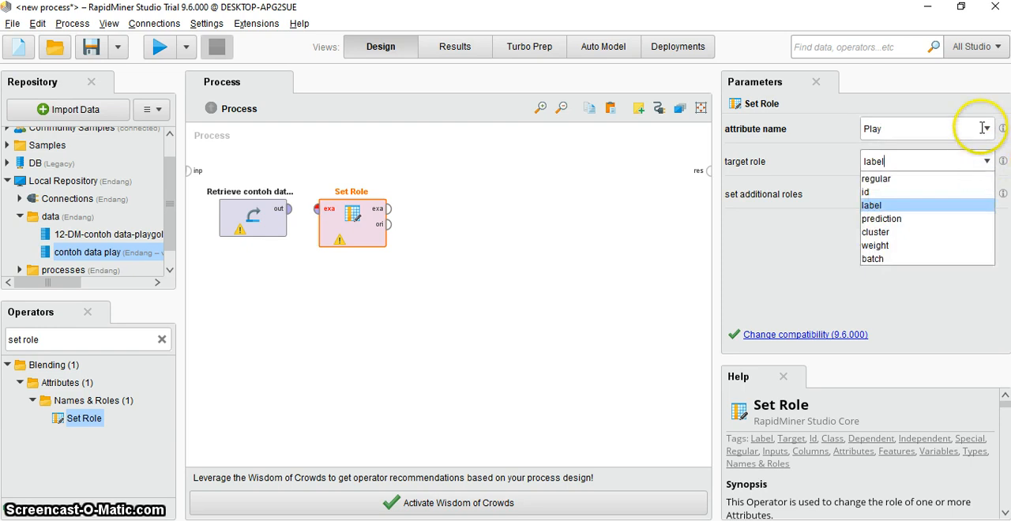
{"action": "left_click", "coordinate": [871, 206]}
{"action": "left_click", "coordinate": [986, 130]}
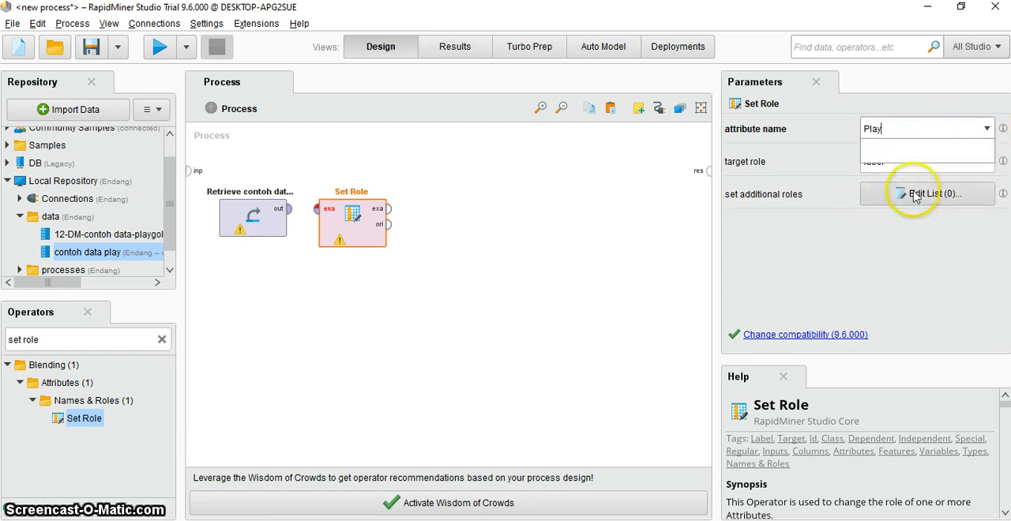
{"action": "left_click", "coordinate": [916, 259]}
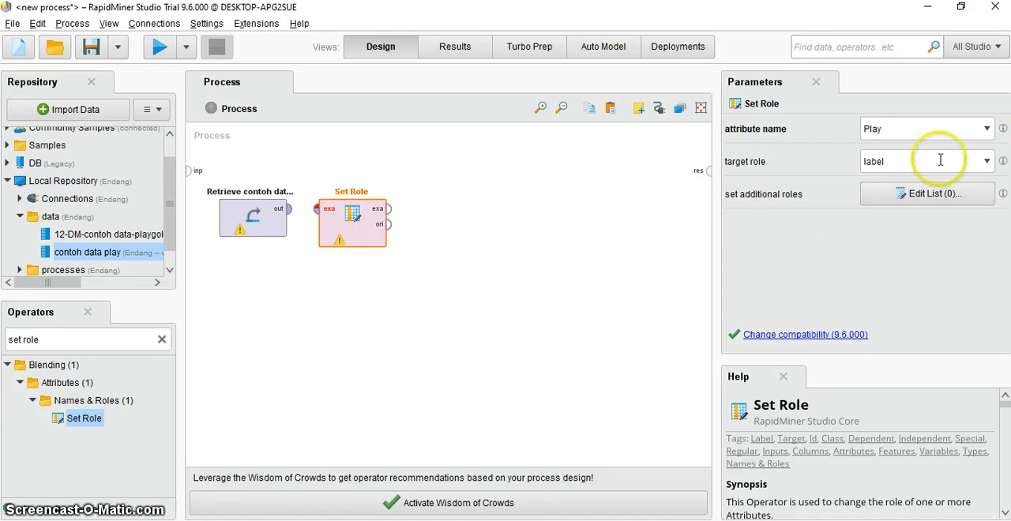
{"action": "left_click", "coordinate": [988, 132]}
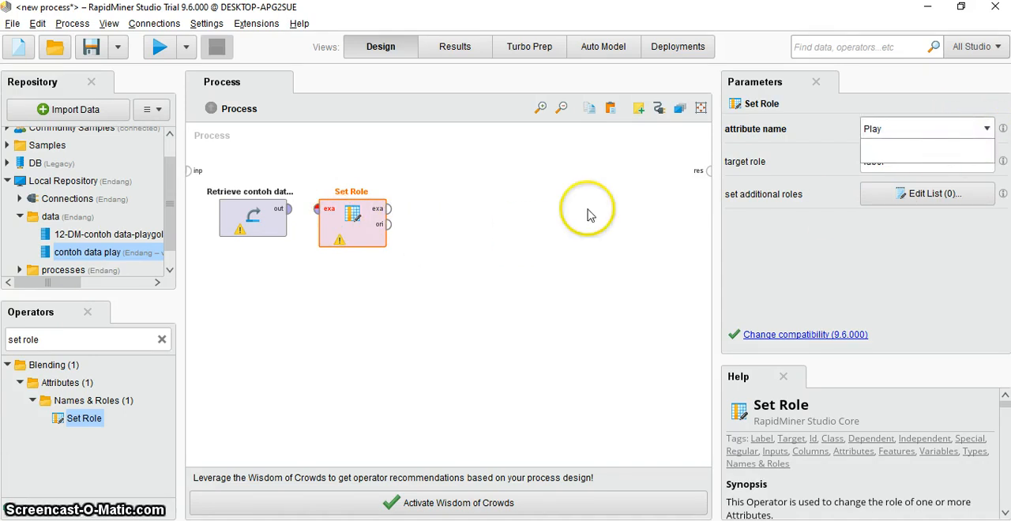
{"action": "left_click", "coordinate": [555, 242]}
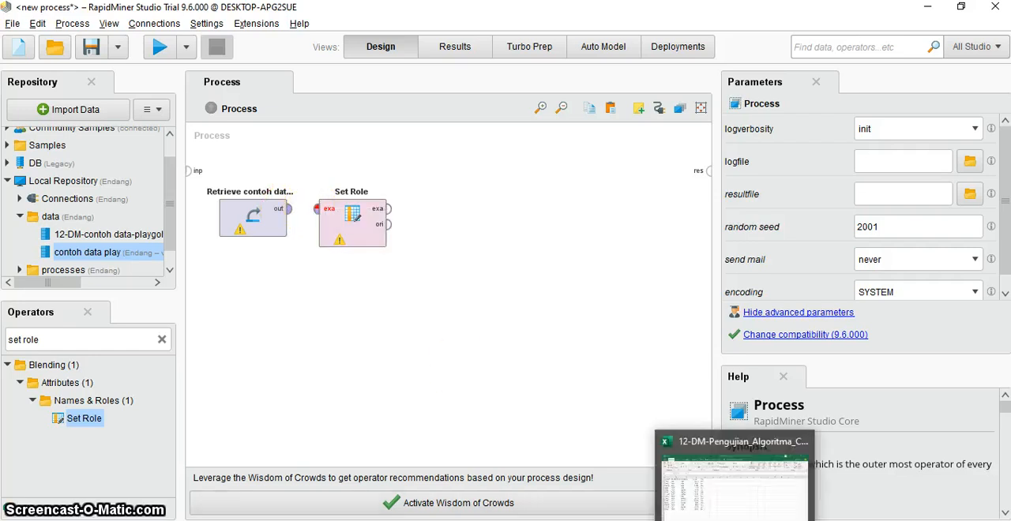
- Review slide 9 in PowerPoint again, then return to RapidMiner Studio and compare the Set Role operator's attribute name with it
{"action": "left_click", "coordinate": [819, 433]}
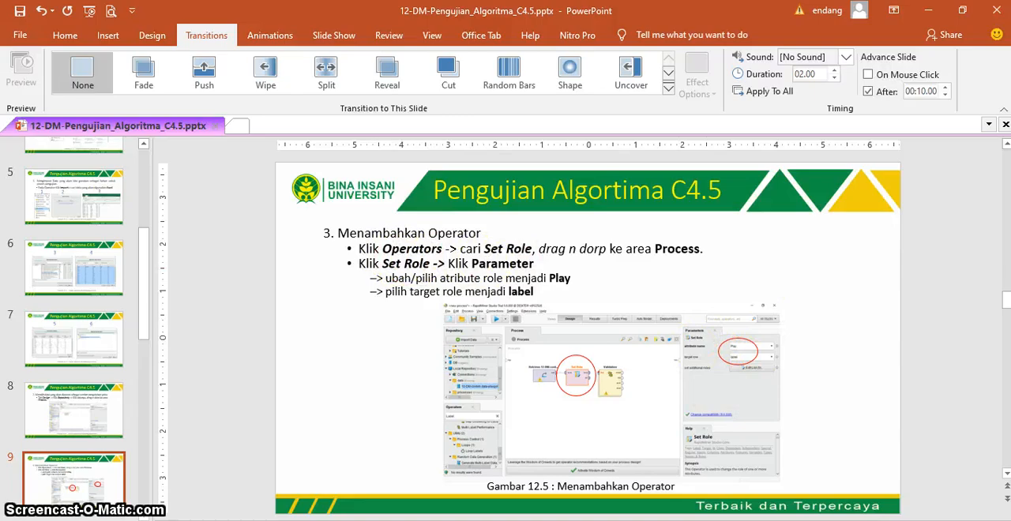
{"action": "key", "text": "alt+Tab"}
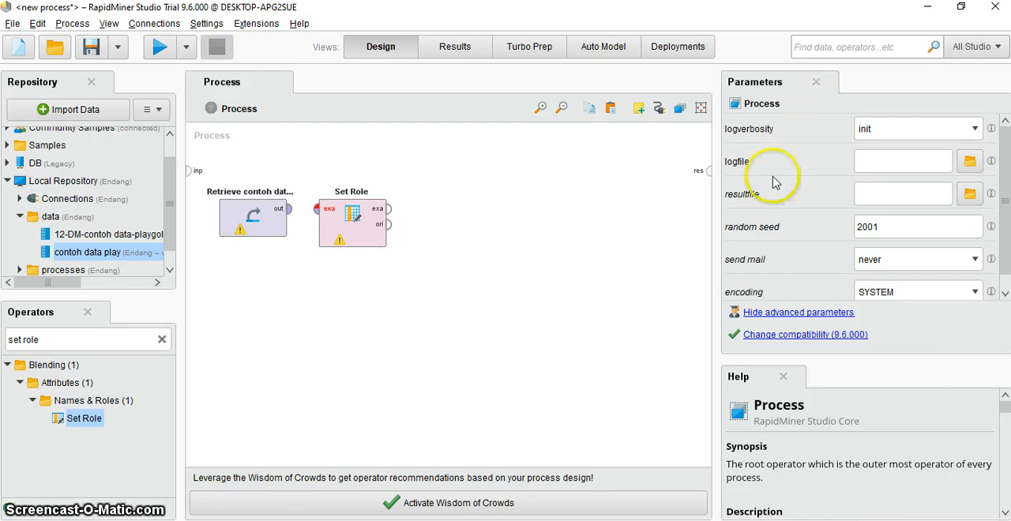
{"action": "left_click", "coordinate": [343, 218]}
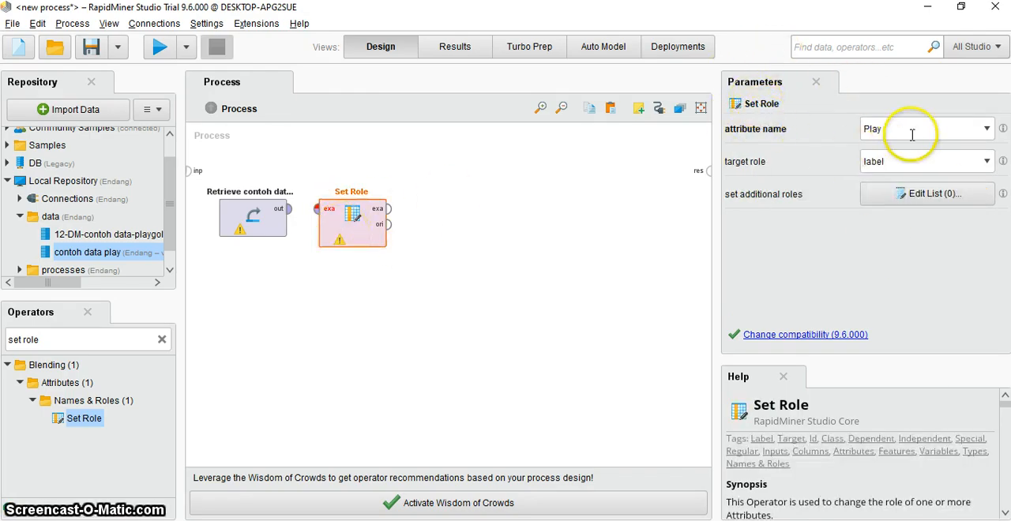
{"action": "left_click", "coordinate": [954, 132]}
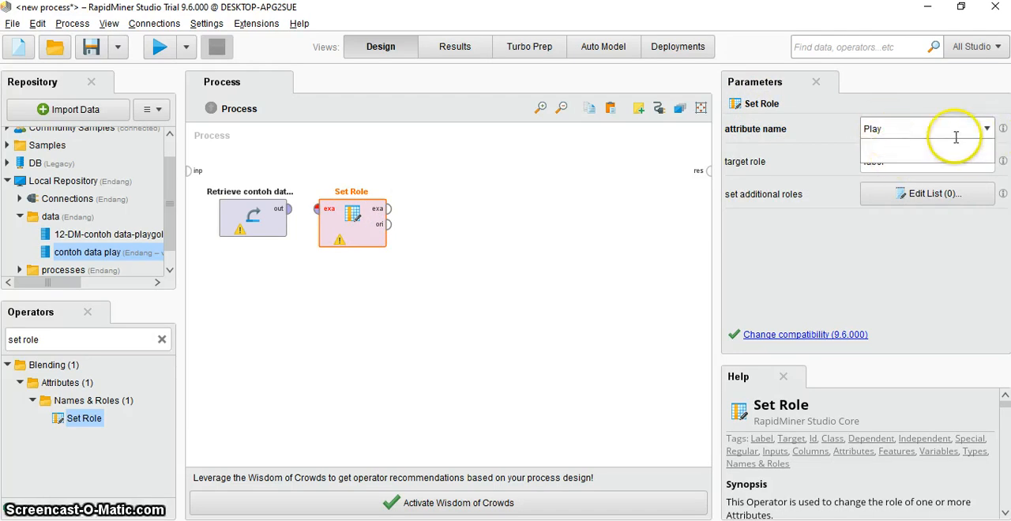
{"action": "mouse_move", "coordinate": [1003, 132]}
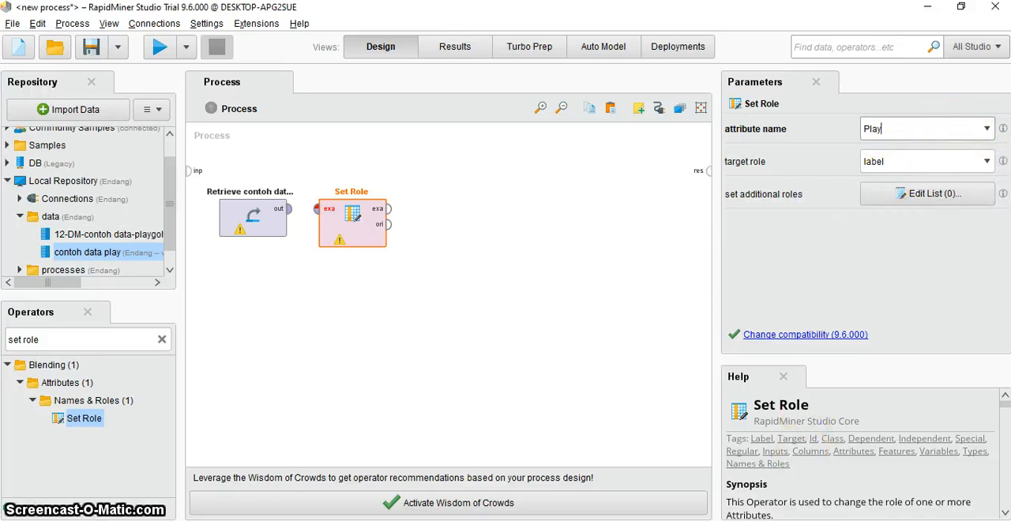
- Switch to PowerPoint, copy the operator name "Split Validation" from slide 10, and return to RapidMiner Studio
{"action": "left_click", "coordinate": [788, 520]}
{"action": "scroll", "coordinate": [799, 393], "scroll_direction": "down", "scroll_amount": 1}
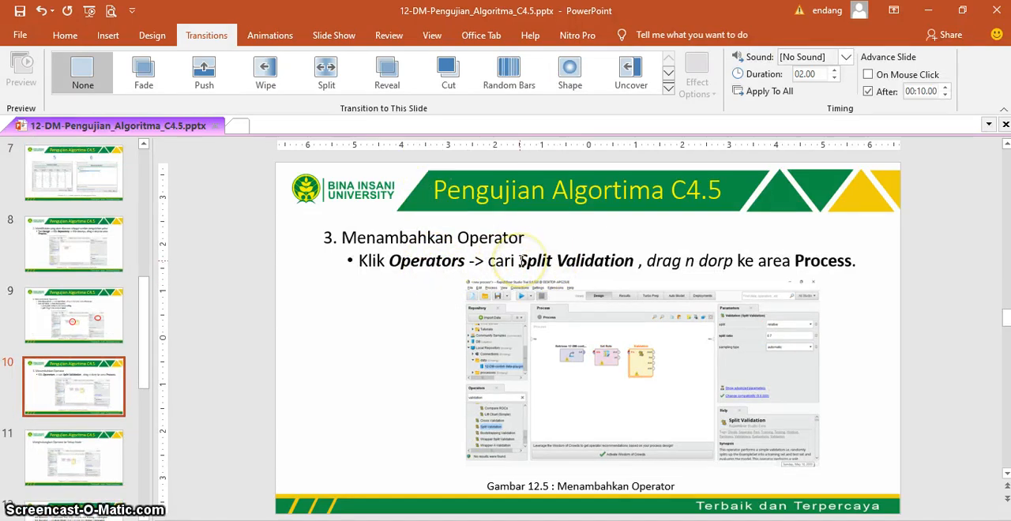
{"action": "left_click_drag", "start_coordinate": [519, 260], "coordinate": [609, 261]}
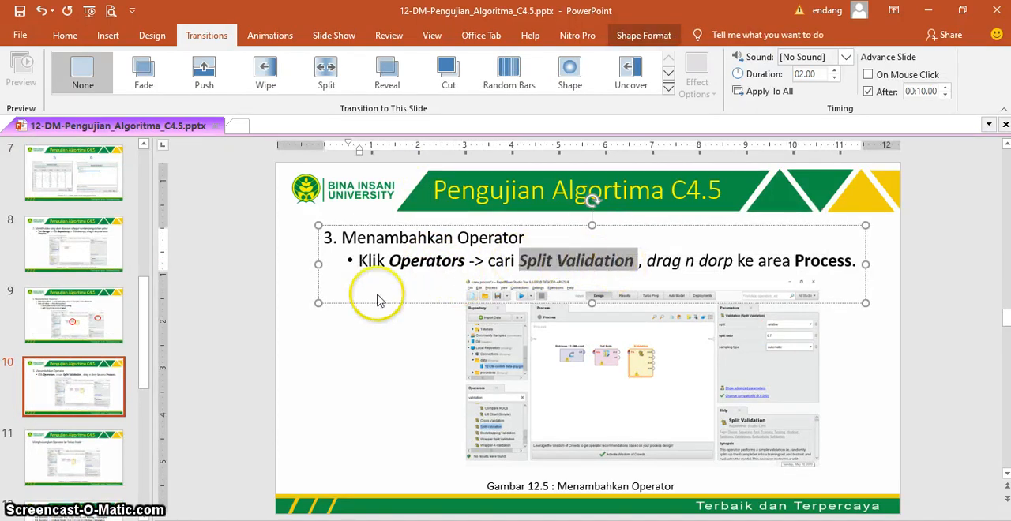
{"action": "left_click", "coordinate": [278, 307]}
{"action": "left_click", "coordinate": [296, 519]}
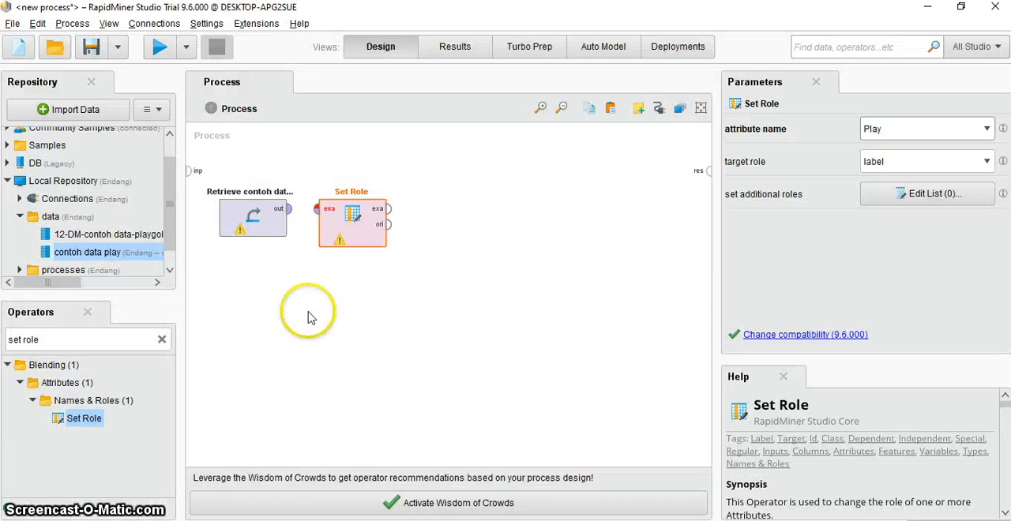
- Search the operators for "Split Validation" and add that operator to the process beside Set Role
{"action": "left_click", "coordinate": [164, 342]}
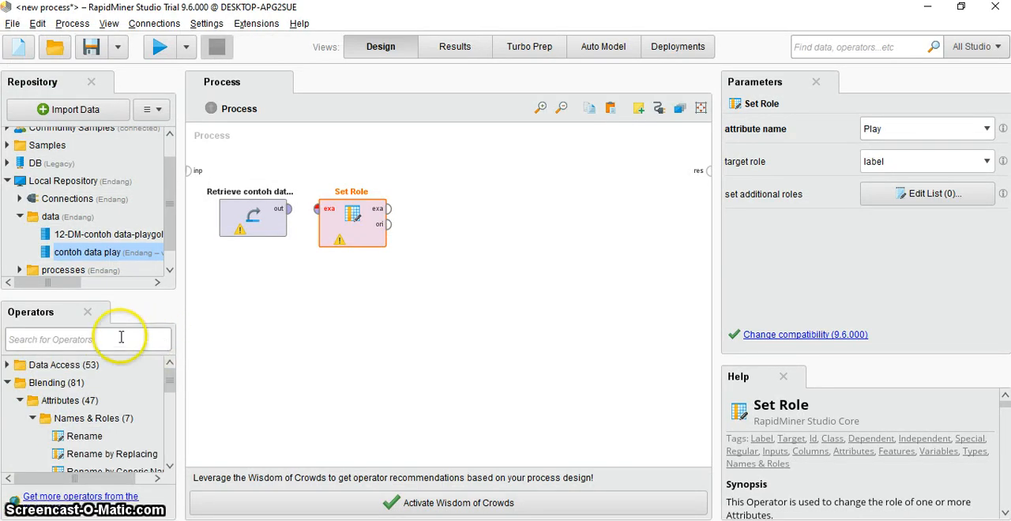
{"action": "type", "text": "Split Validation"}
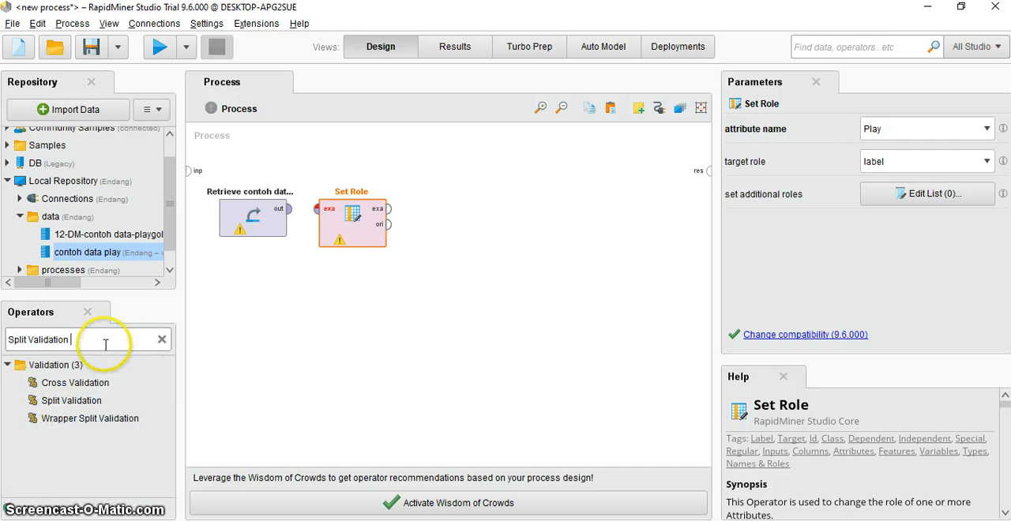
{"action": "left_click", "coordinate": [77, 401]}
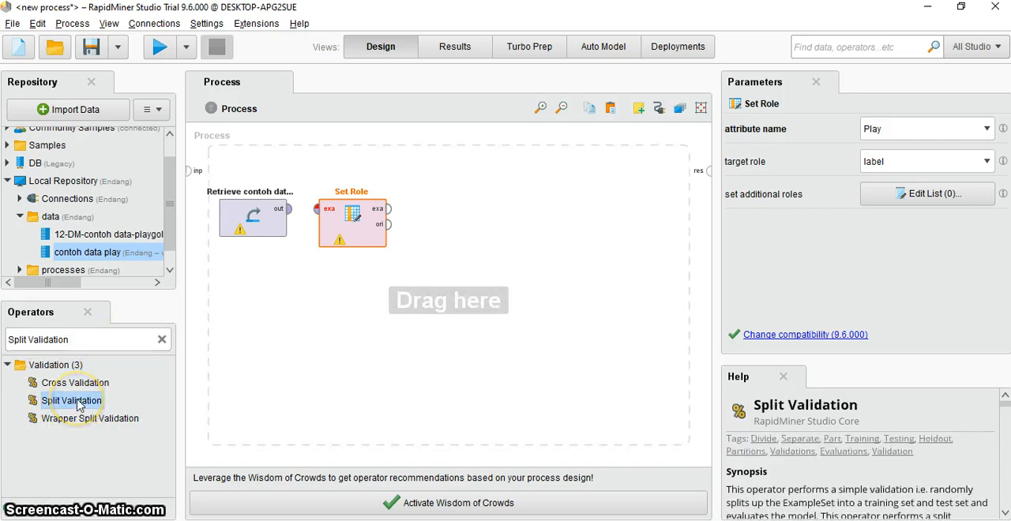
{"action": "left_click_drag", "start_coordinate": [76, 401], "coordinate": [486, 238]}
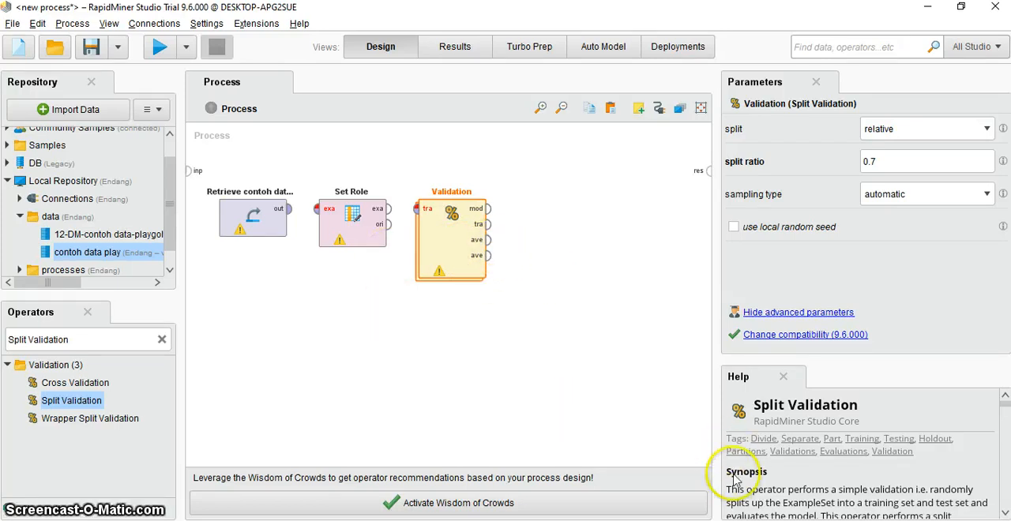
- Switch to PowerPoint and read slide 11 on connecting the operators, then return to RapidMiner Studio
{"action": "key", "text": "alt+Tab"}
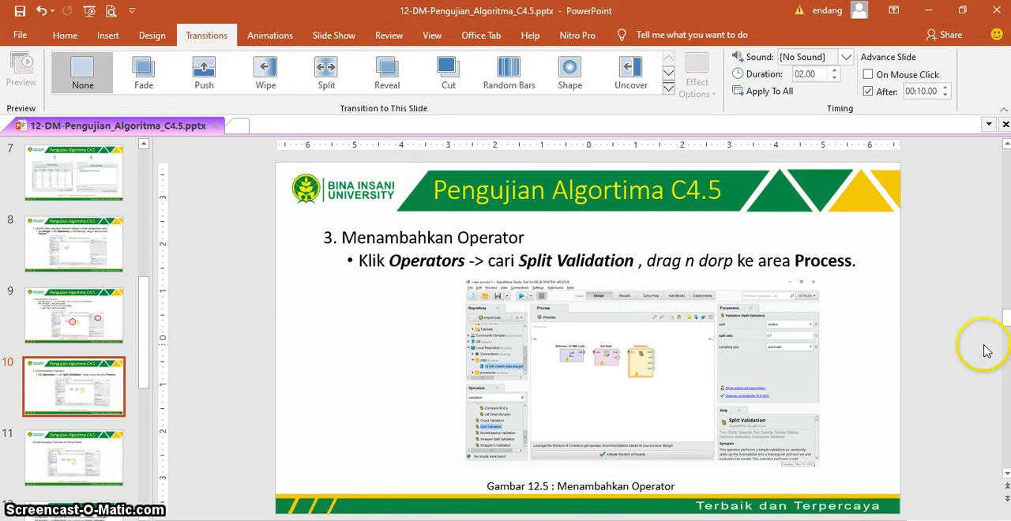
{"action": "scroll", "coordinate": [965, 350], "scroll_direction": "down", "scroll_amount": 1}
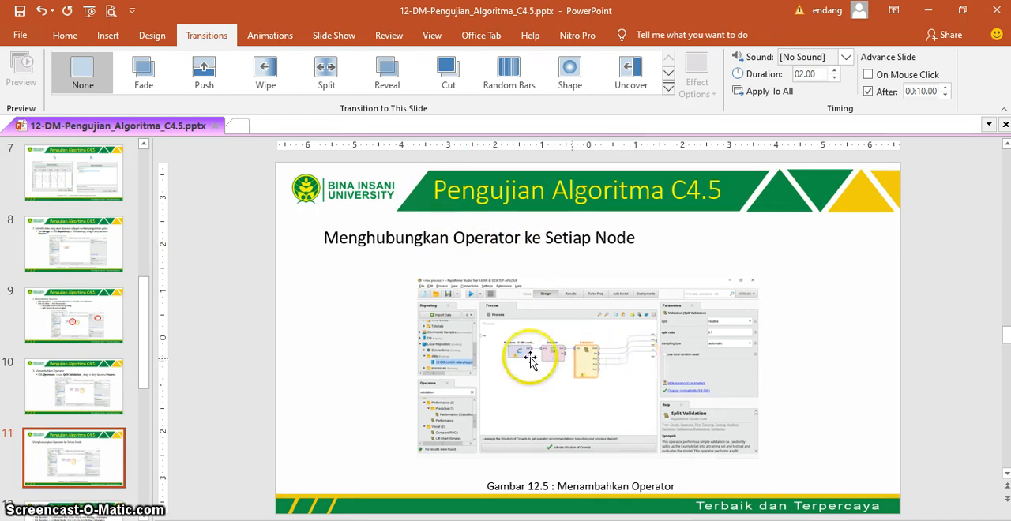
{"action": "key", "text": "alt+Tab"}
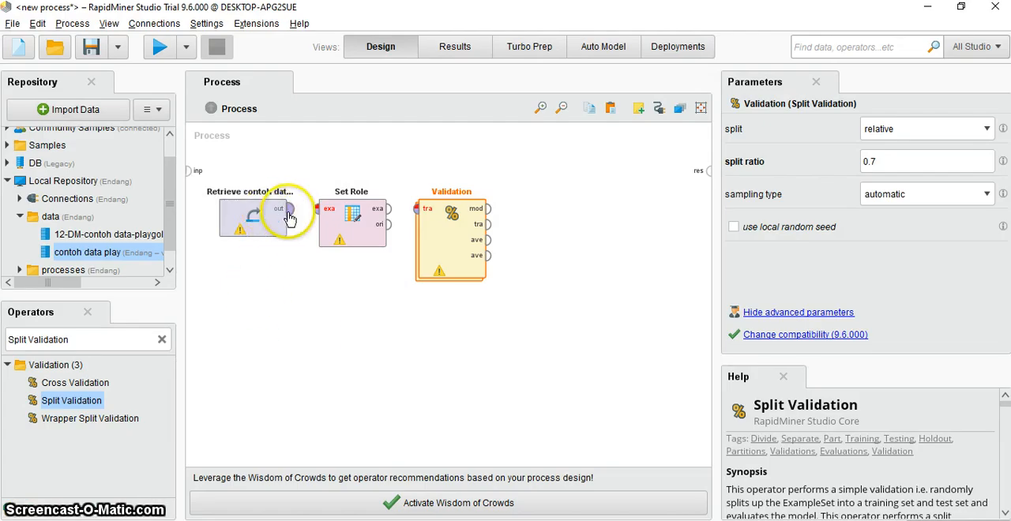
- Connect the Retrieve operator's output to Set Role's input, and Set Role's exa output to Validation's tra input
{"action": "left_click_drag", "start_coordinate": [289, 218], "coordinate": [322, 219]}
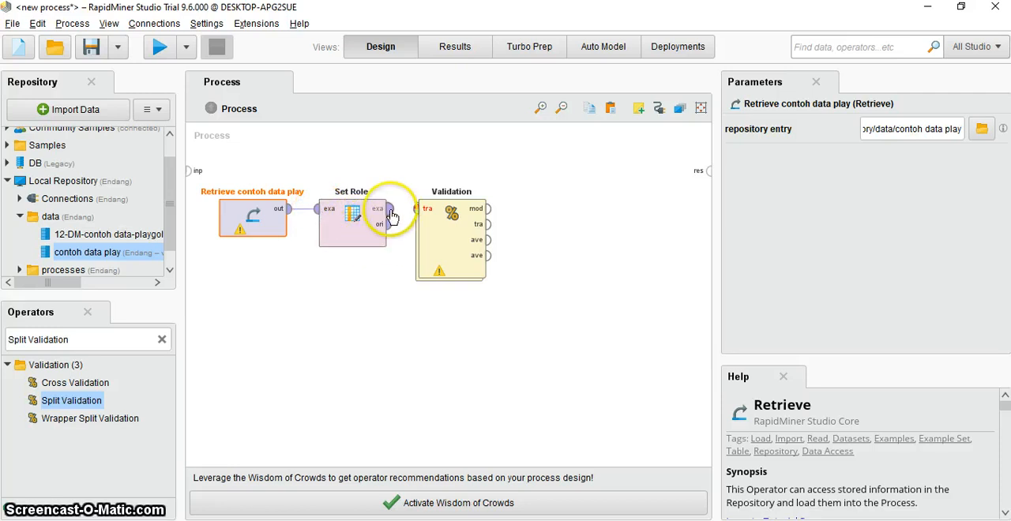
{"action": "left_click_drag", "start_coordinate": [392, 215], "coordinate": [425, 218]}
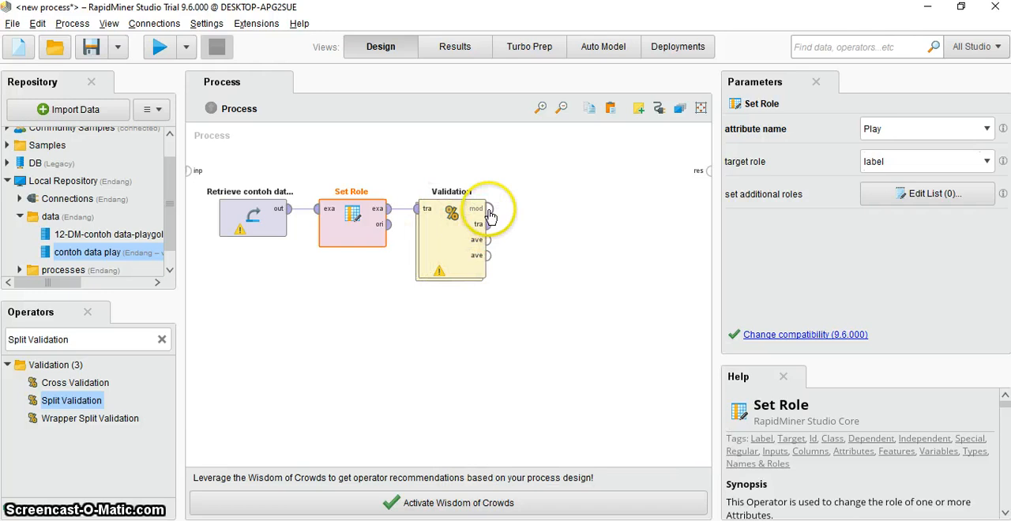
- Connect Validation's mod, tra and first two ave outputs, in order, to separate res ports of the process
{"action": "left_click_drag", "start_coordinate": [490, 212], "coordinate": [706, 175]}
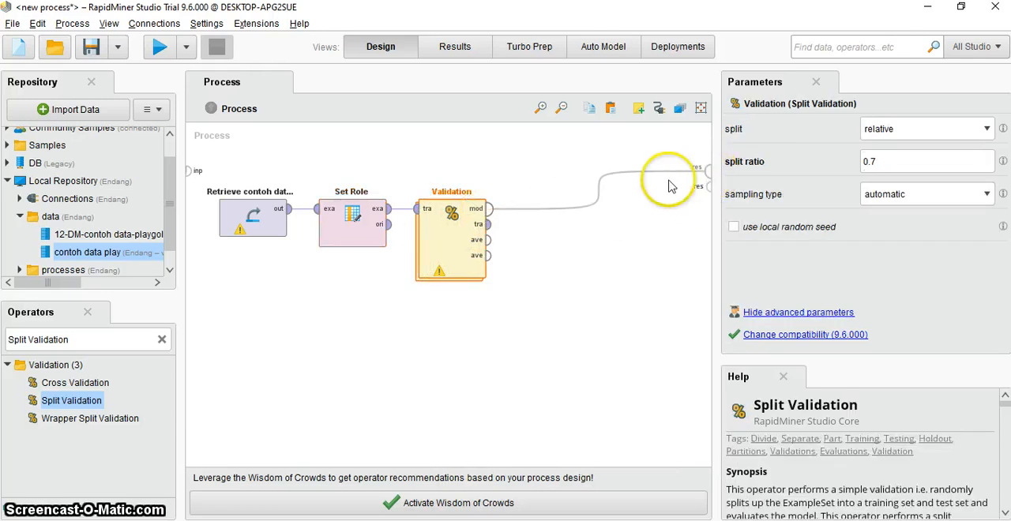
{"action": "left_click_drag", "start_coordinate": [488, 224], "coordinate": [705, 189]}
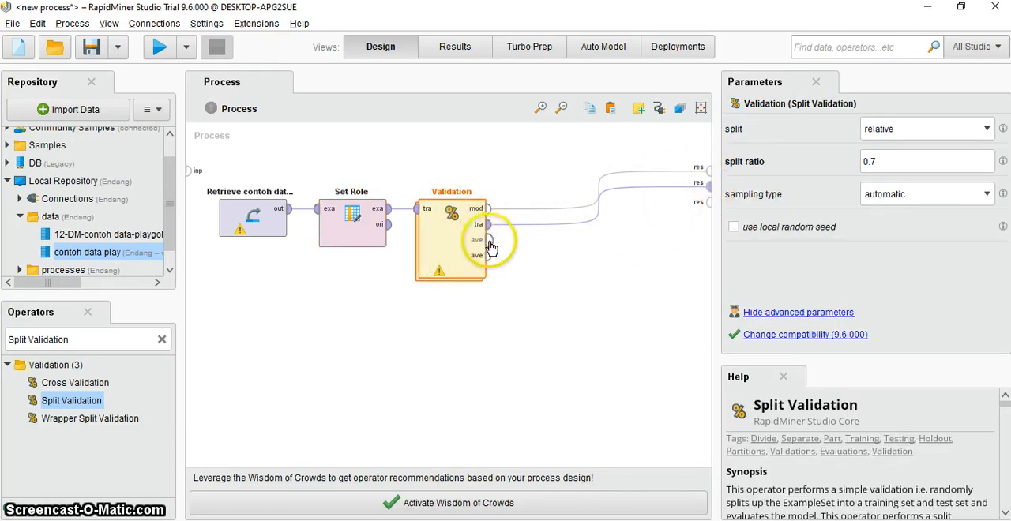
{"action": "left_click_drag", "start_coordinate": [488, 240], "coordinate": [705, 197]}
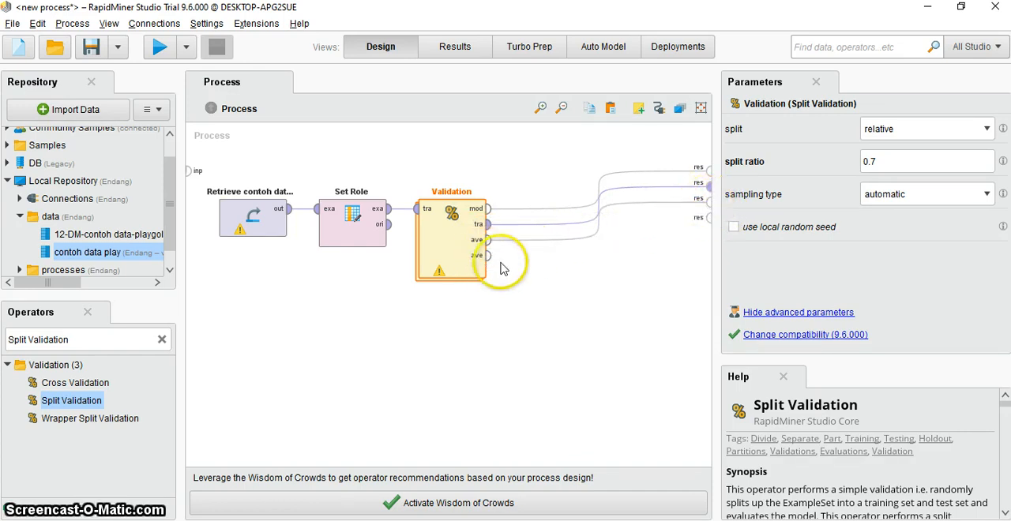
{"action": "left_click_drag", "start_coordinate": [488, 255], "coordinate": [705, 216]}
{"action": "left_click", "coordinate": [458, 318]}
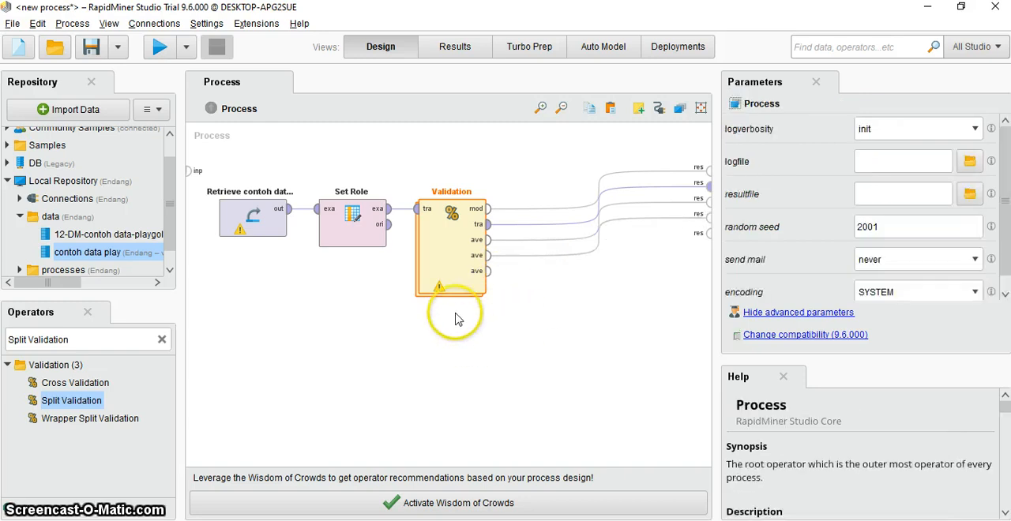
{"action": "left_click", "coordinate": [435, 261]}
{"action": "left_click", "coordinate": [440, 336]}
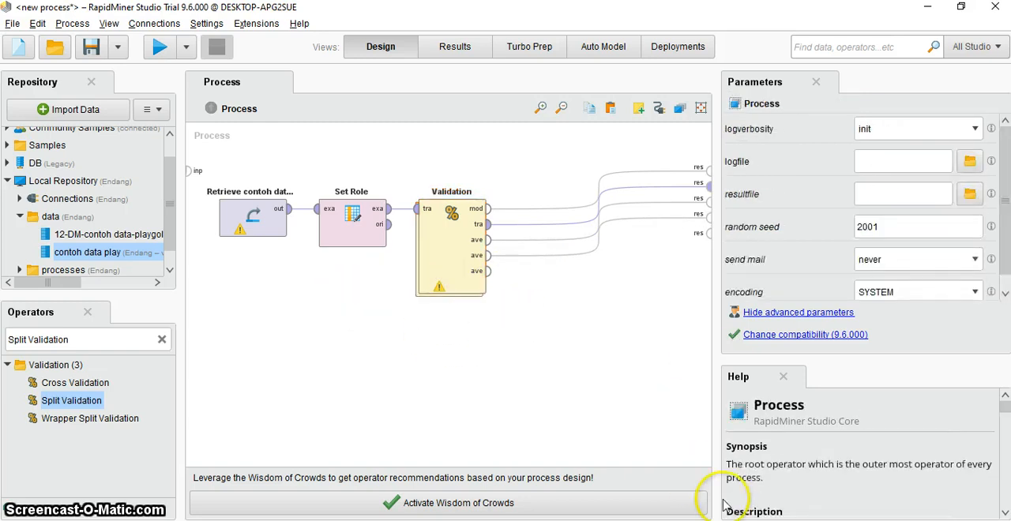
- Switch to PowerPoint and read slide 12 on performing the validation, then return to RapidMiner Studio
{"action": "left_click", "coordinate": [746, 520]}
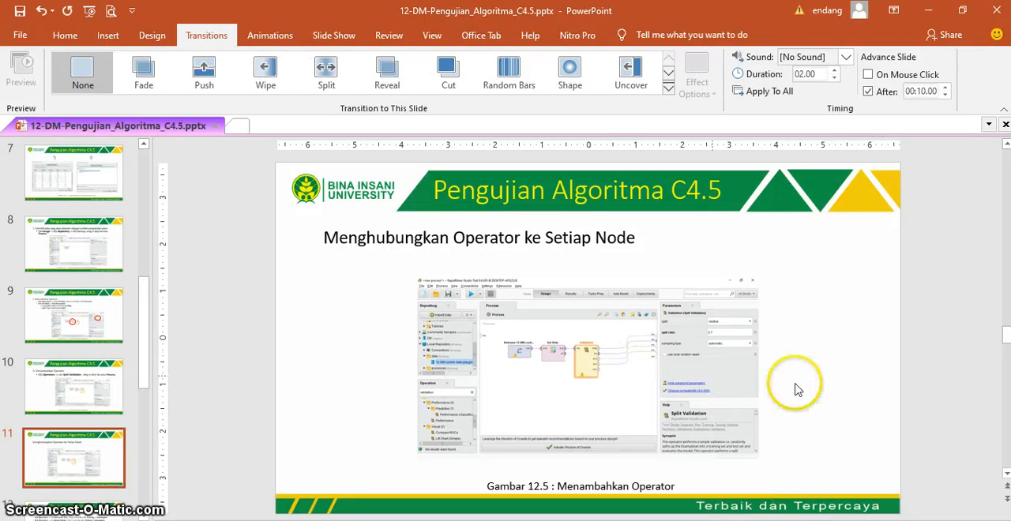
{"action": "scroll", "coordinate": [850, 387], "scroll_direction": "down", "scroll_amount": 1}
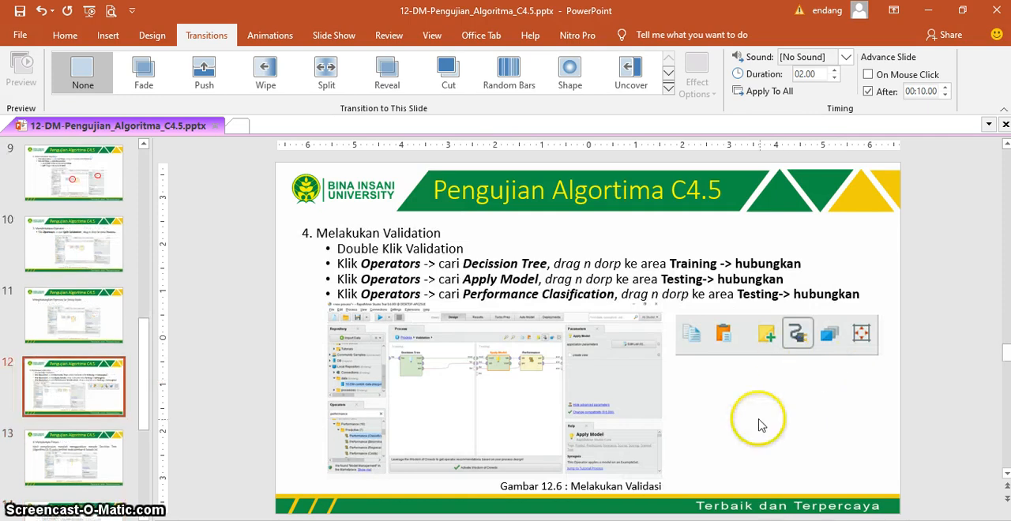
{"action": "left_click", "coordinate": [616, 520]}
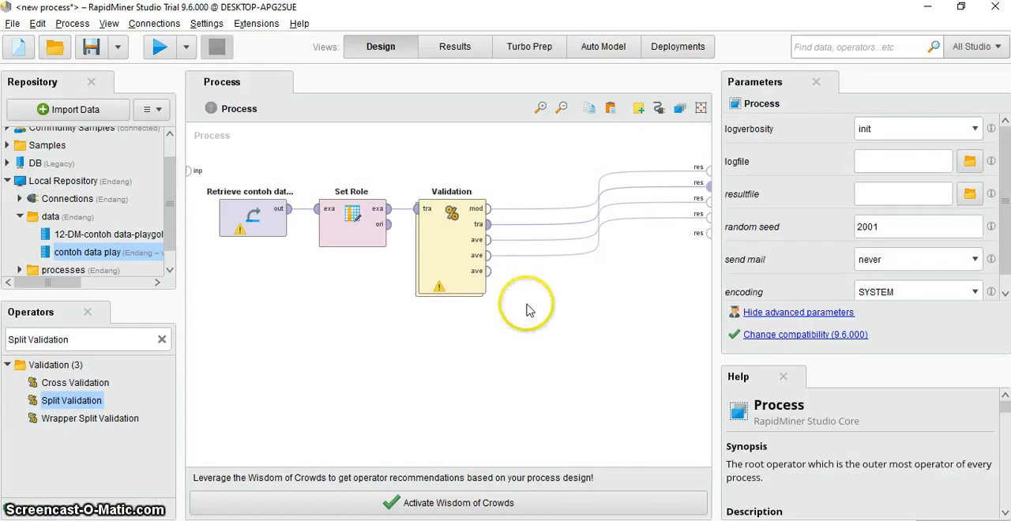
- Remove the connection from Validation's second ave output and reconnect that output to the fourth res port
{"action": "left_click", "coordinate": [596, 252]}
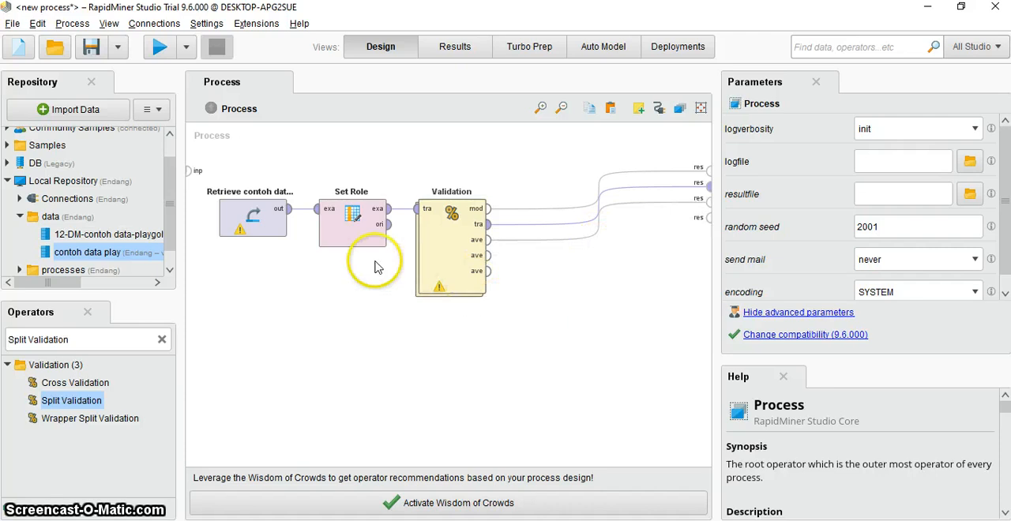
{"action": "left_click_drag", "start_coordinate": [488, 255], "coordinate": [707, 233]}
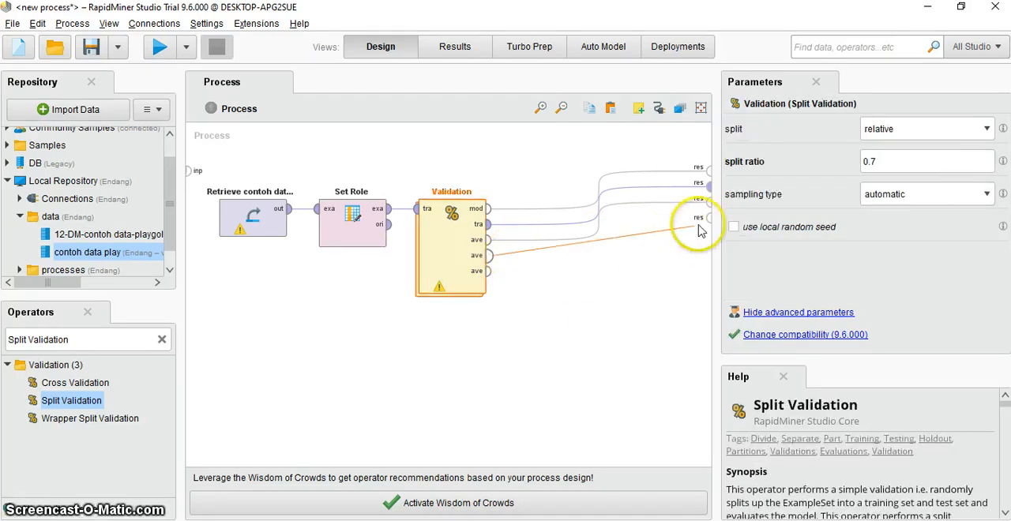
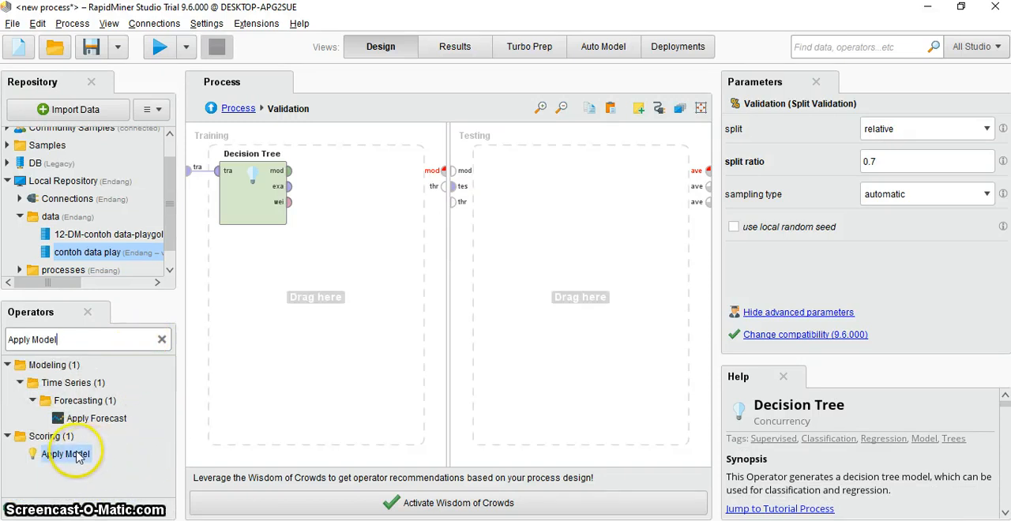
- Add Apply Model to the Testing area and connect Decision Tree's mod output through the mod ports to Apply Model's mod input
{"action": "left_click_drag", "start_coordinate": [77, 457], "coordinate": [507, 176]}
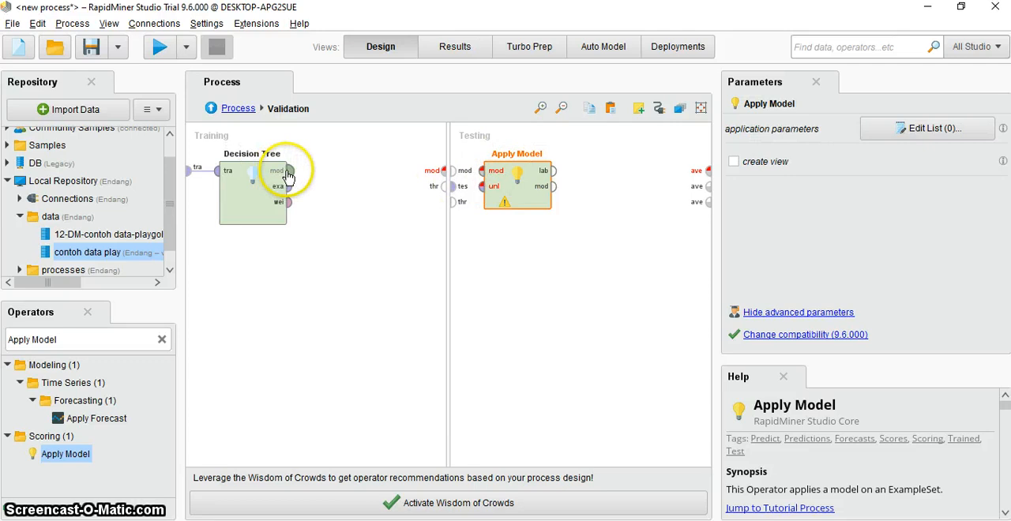
{"action": "left_click_drag", "start_coordinate": [287, 175], "coordinate": [480, 175]}
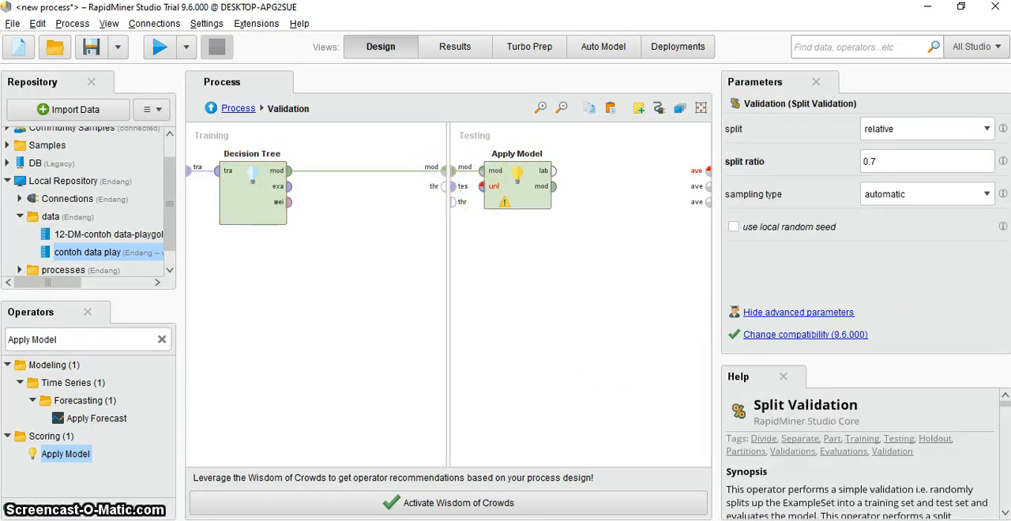
- Copy "Performance Clasification" from slide 12 in PowerPoint, return to RapidMiner Studio and search the operators for it
{"action": "key", "text": "alt+Tab"}
{"action": "left_click", "coordinate": [495, 296]}
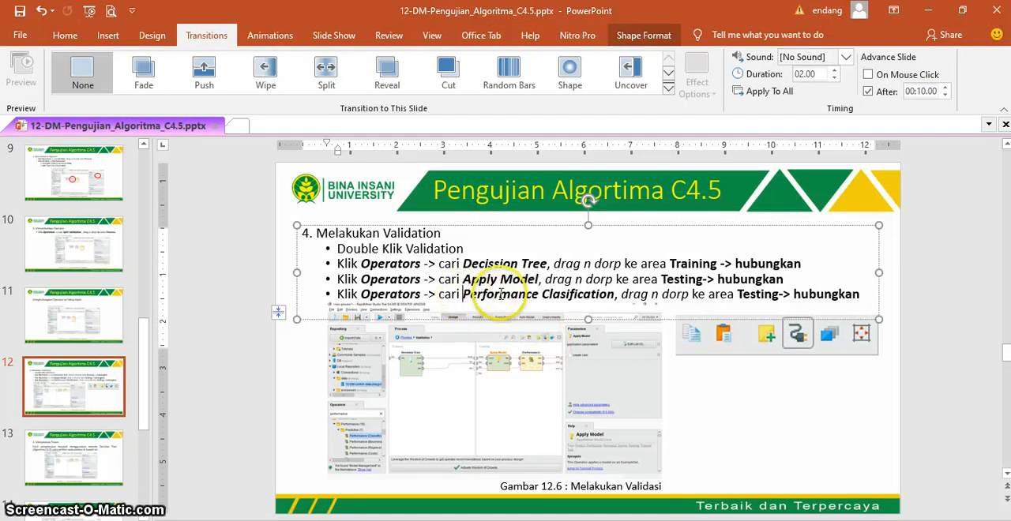
{"action": "left_click_drag", "start_coordinate": [501, 294], "coordinate": [607, 304]}
{"action": "key", "text": "ctrl+c"}
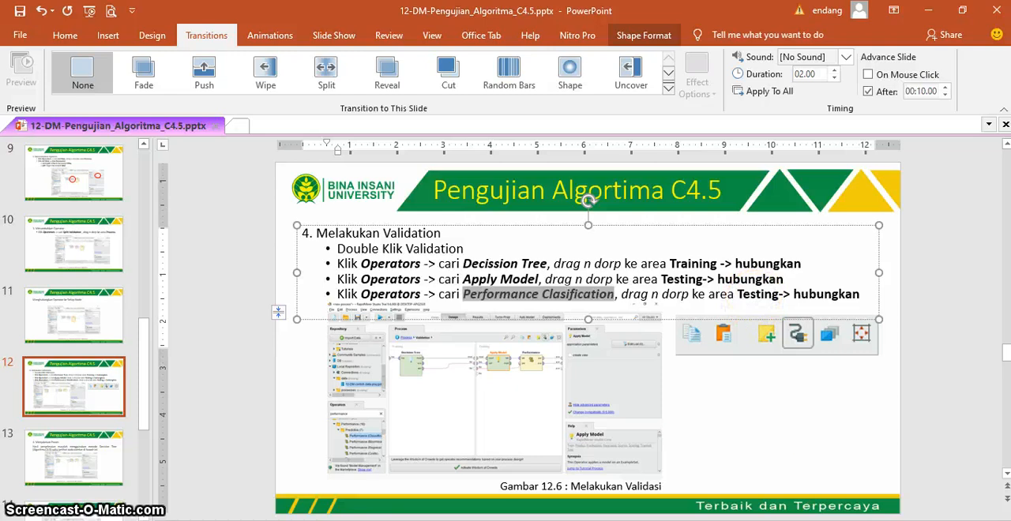
{"action": "key", "text": "alt+Tab"}
{"action": "left_click", "coordinate": [161, 338]}
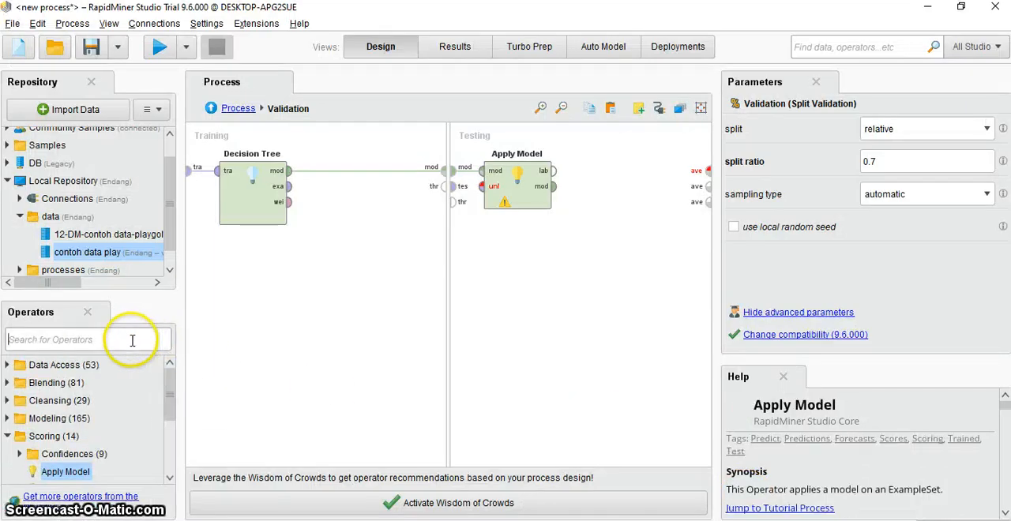
{"action": "key", "text": "ctrl+v"}
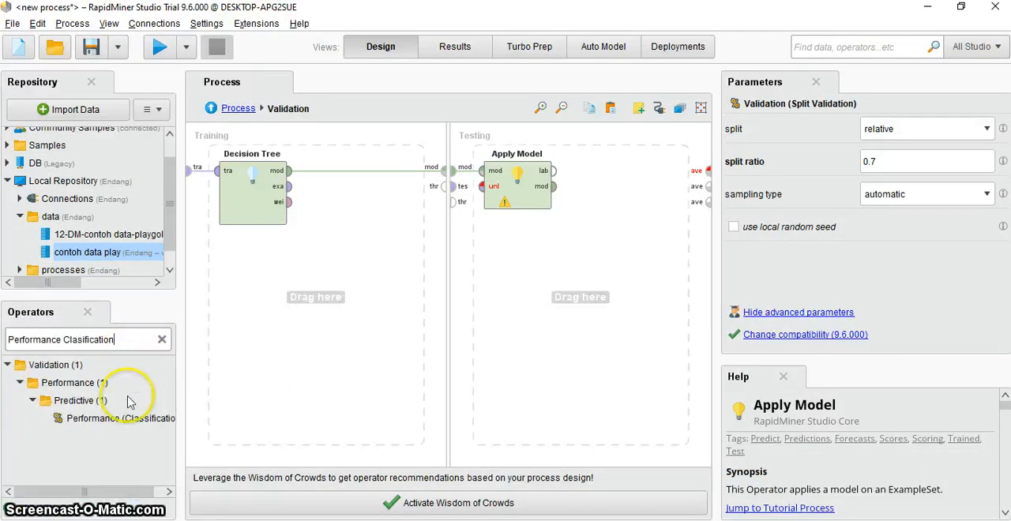
- Add Performance (Classification) after Apply Model in the Testing area, connecting lab to lab and its per output to the first ave port
{"action": "left_click", "coordinate": [122, 423]}
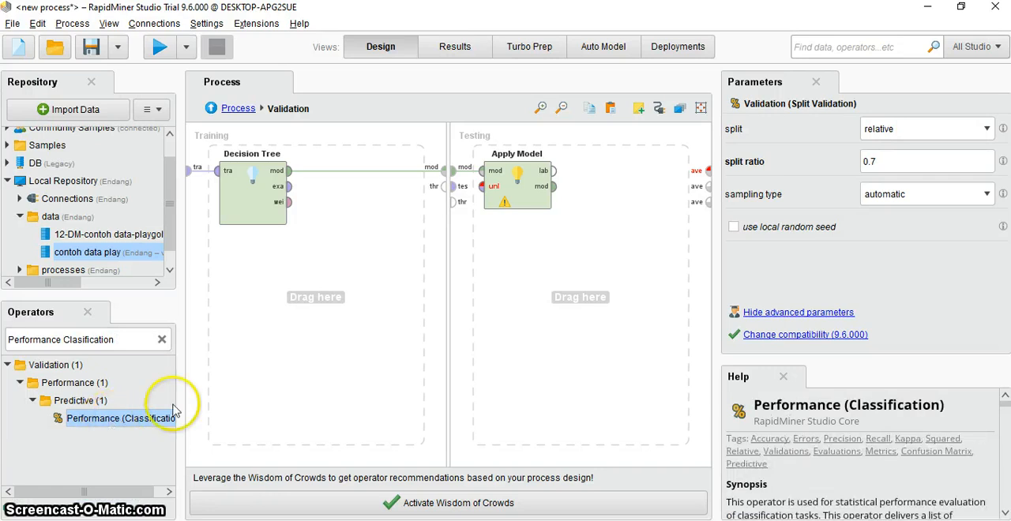
{"action": "left_click_drag", "start_coordinate": [173, 410], "coordinate": [583, 170]}
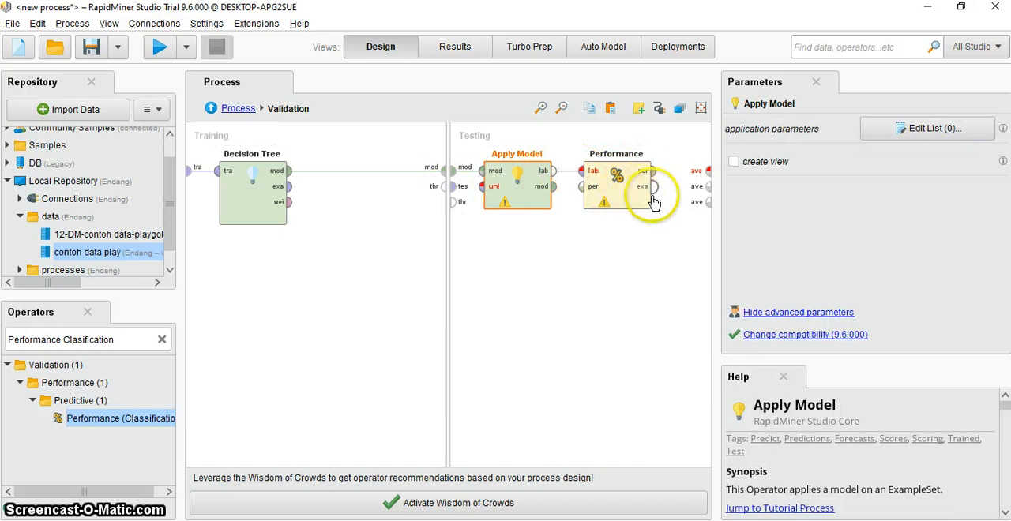
{"action": "left_click_drag", "start_coordinate": [652, 171], "coordinate": [708, 171]}
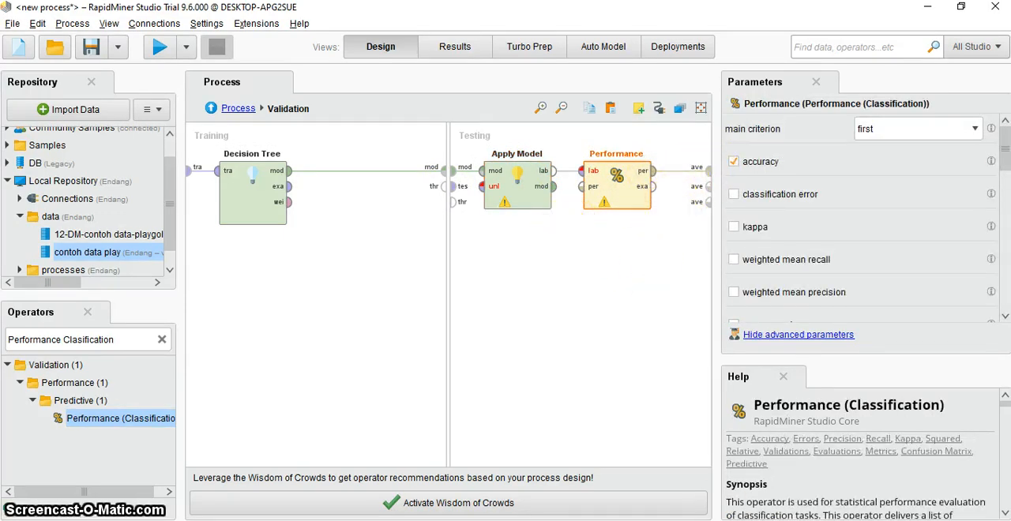
- Check slide 12 in PowerPoint, return to RapidMiner Studio and automatically connect the remaining unconnected operator ports inside Validation
{"action": "key", "text": "alt+Tab"}
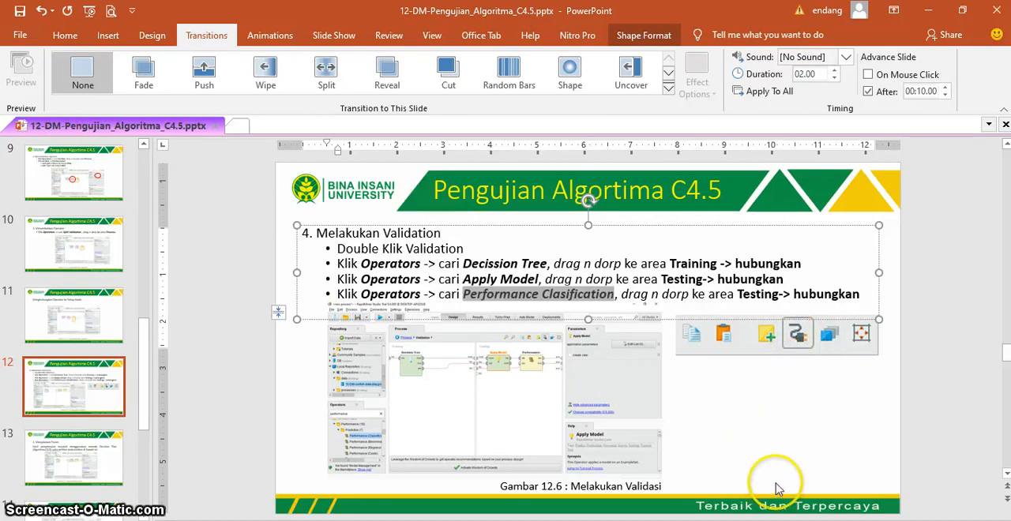
{"action": "key", "text": "alt+Tab"}
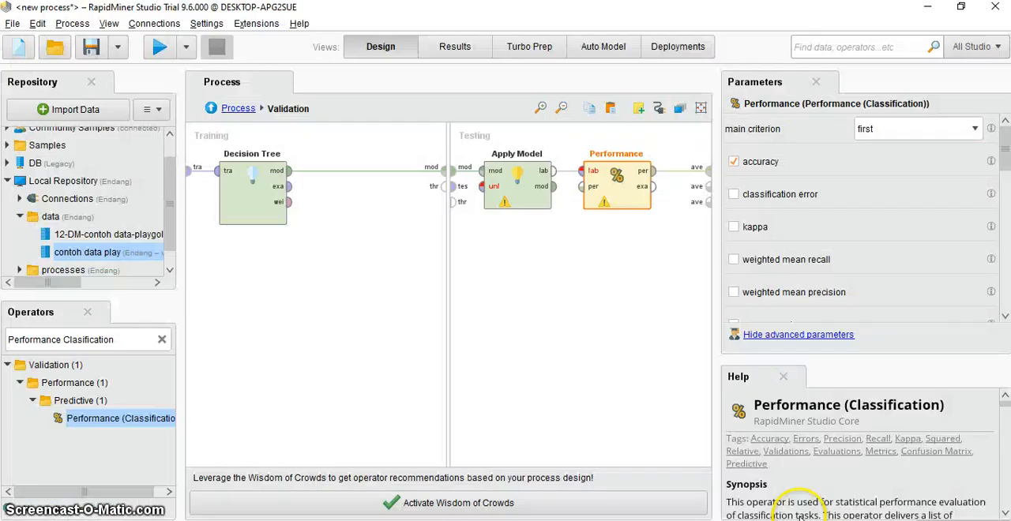
{"action": "left_click", "coordinate": [659, 110]}
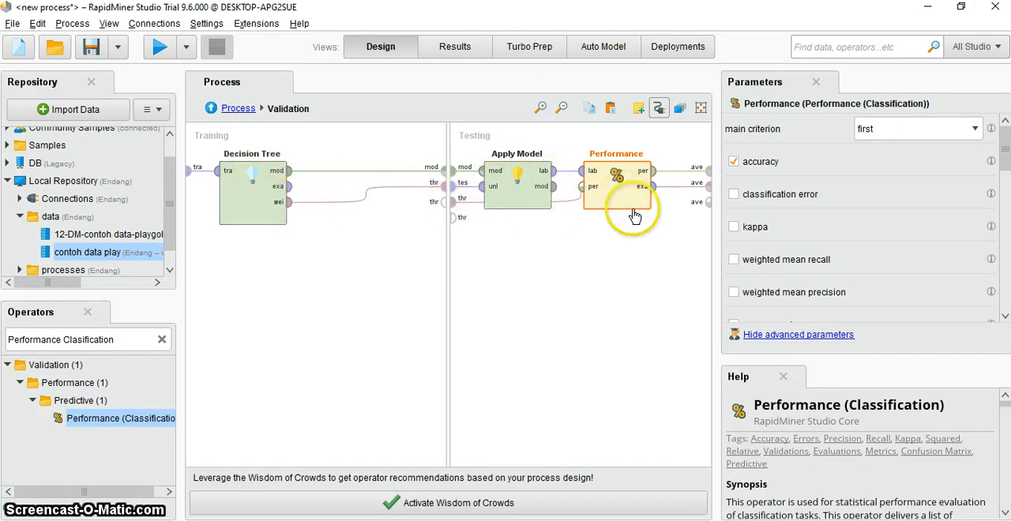
- Switch to PowerPoint and read slides 13 to 15 on running the process and its results, then return to RapidMiner Studio
{"action": "key", "text": "alt+Tab"}
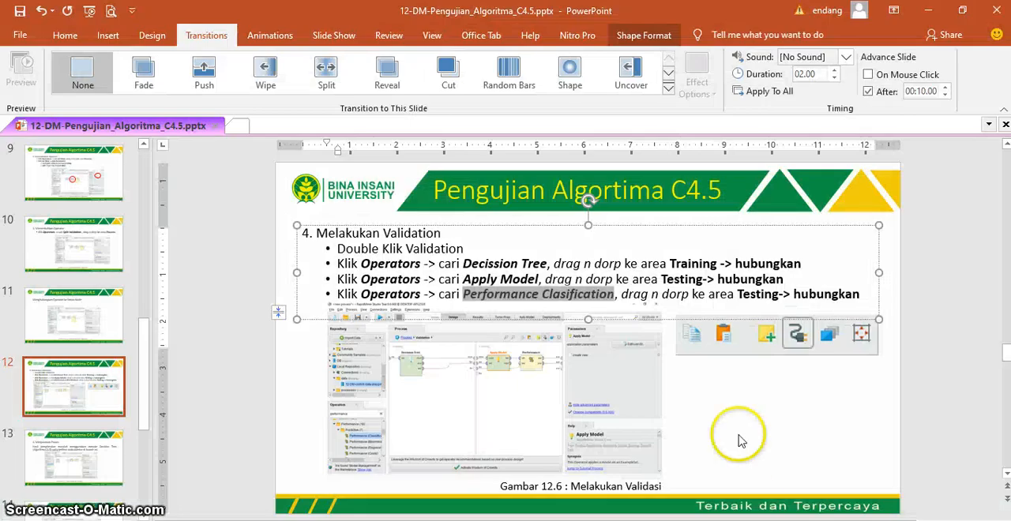
{"action": "scroll", "coordinate": [740, 439], "scroll_direction": "down", "scroll_amount": 1}
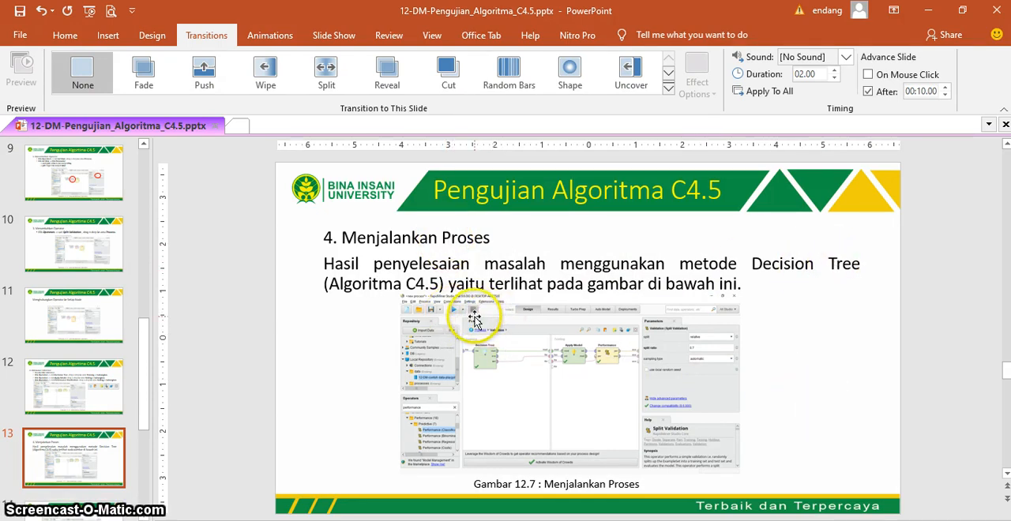
{"action": "left_click", "coordinate": [67, 398]}
{"action": "left_click", "coordinate": [63, 450]}
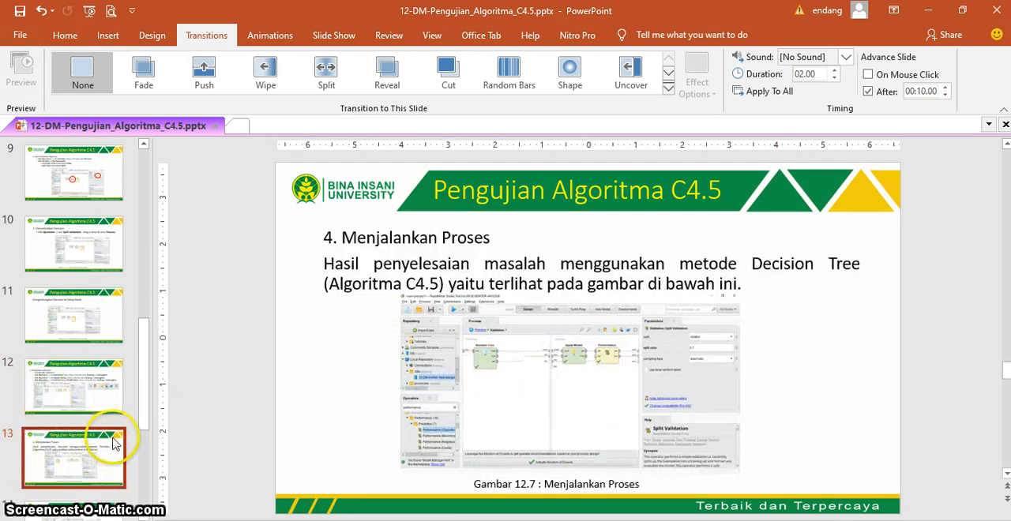
{"action": "scroll", "coordinate": [113, 440], "scroll_direction": "down", "scroll_amount": 3}
{"action": "left_click", "coordinate": [101, 420]}
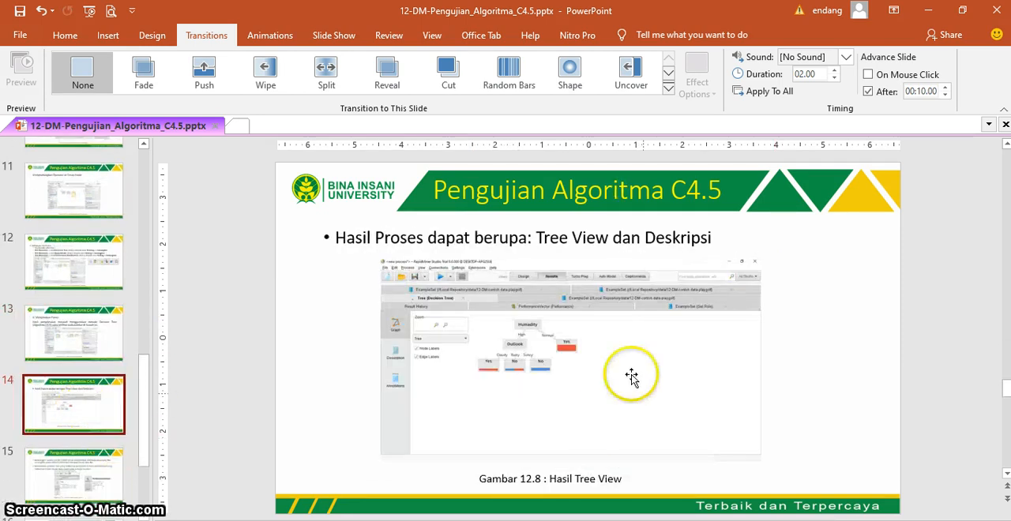
{"action": "left_click", "coordinate": [68, 474]}
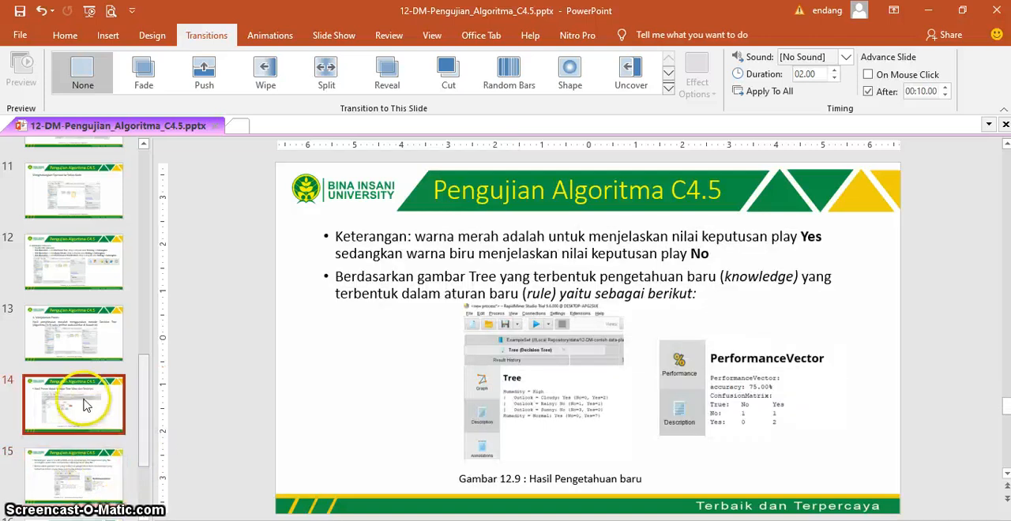
{"action": "left_click", "coordinate": [84, 400]}
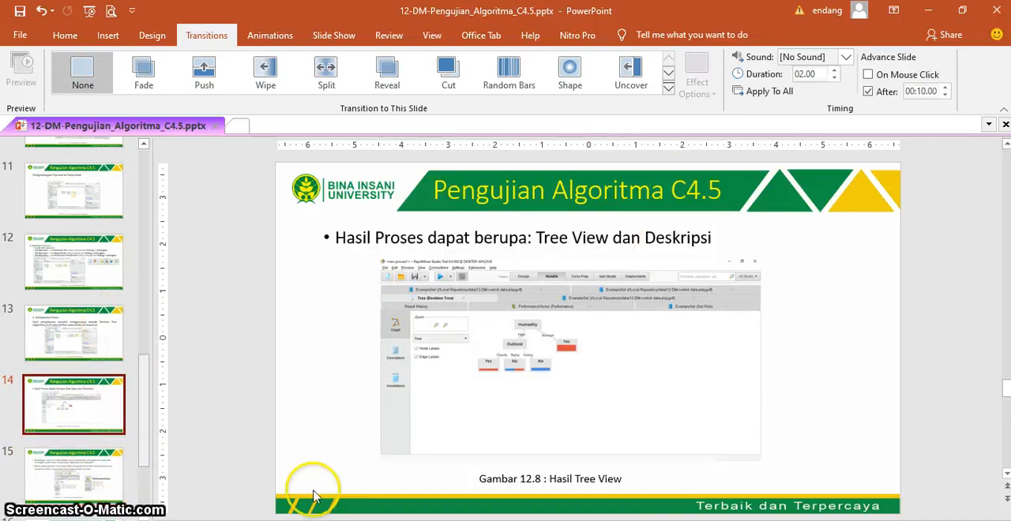
{"action": "key", "text": "alt+Tab"}
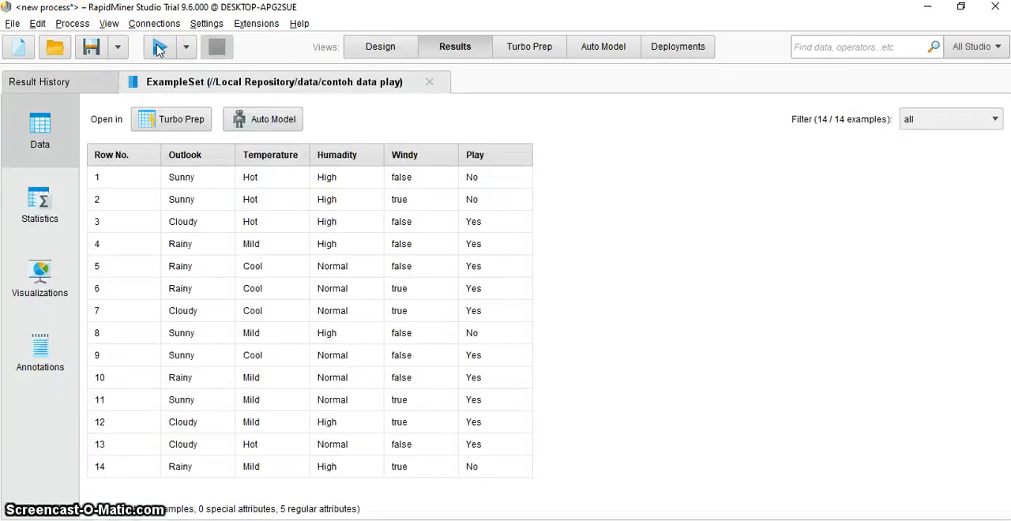
- Run the process and view the Set Role example set, the decision tree and the performance vector results
{"action": "left_click", "coordinate": [158, 49]}
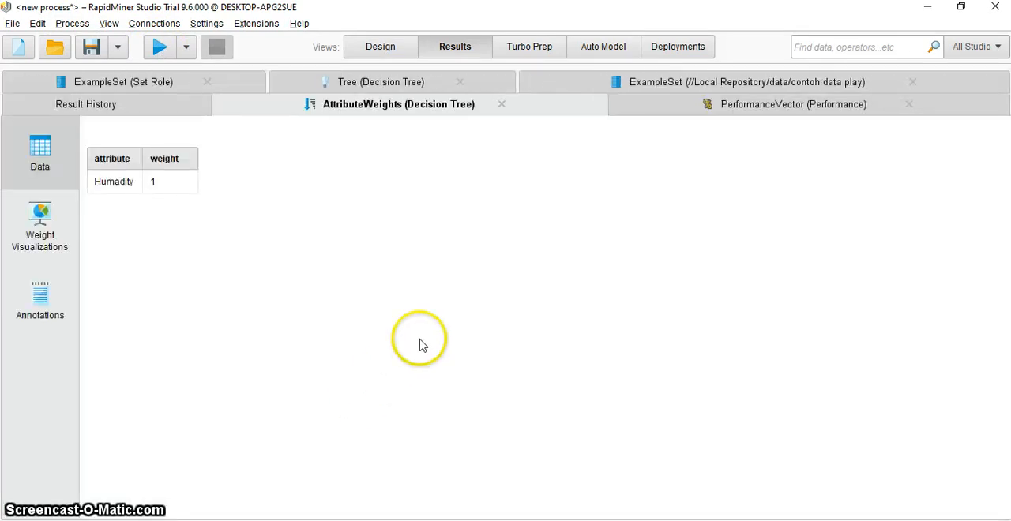
{"action": "left_click", "coordinate": [155, 82]}
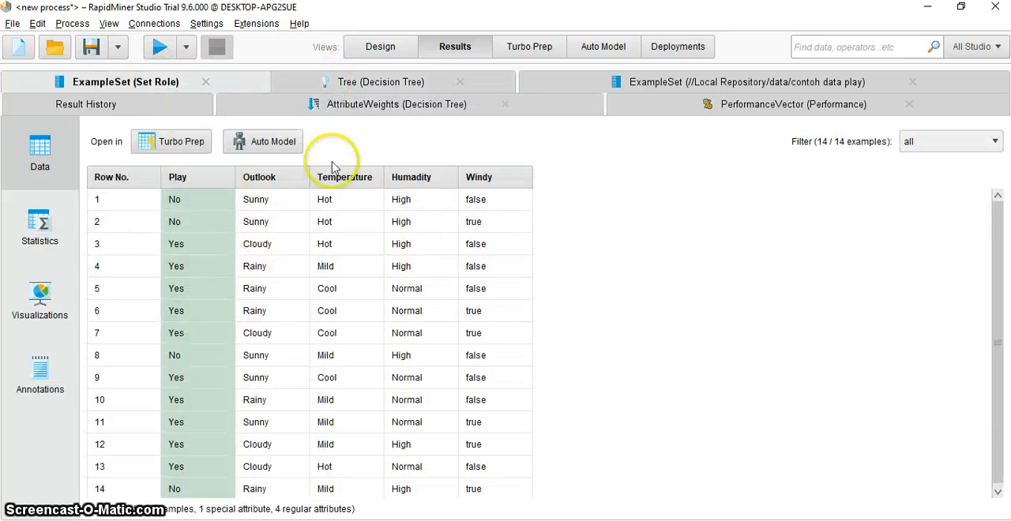
{"action": "left_click", "coordinate": [388, 85]}
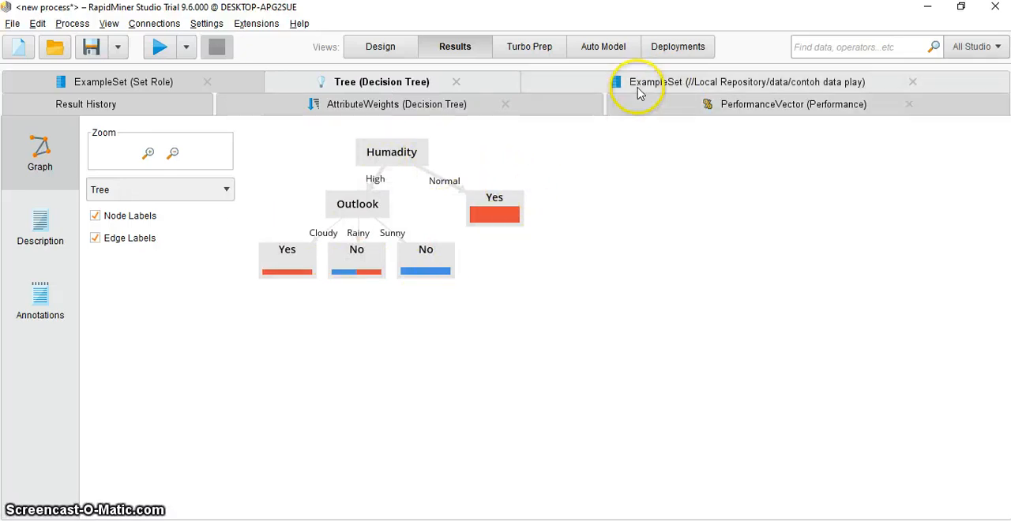
{"action": "left_click", "coordinate": [652, 111]}
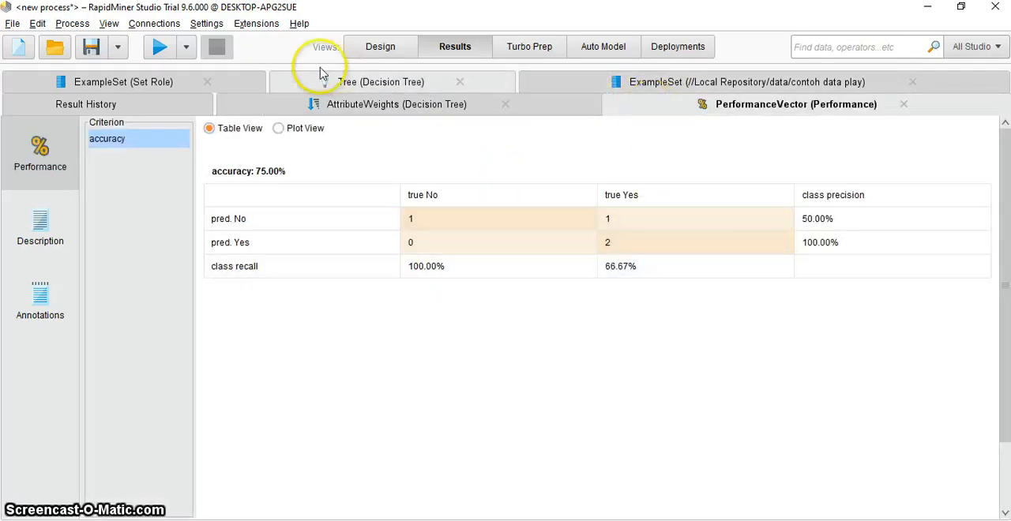
- Compare the decision tree's graph with its text description, examining the rules for Humadity and Outlook
{"action": "left_click", "coordinate": [346, 85]}
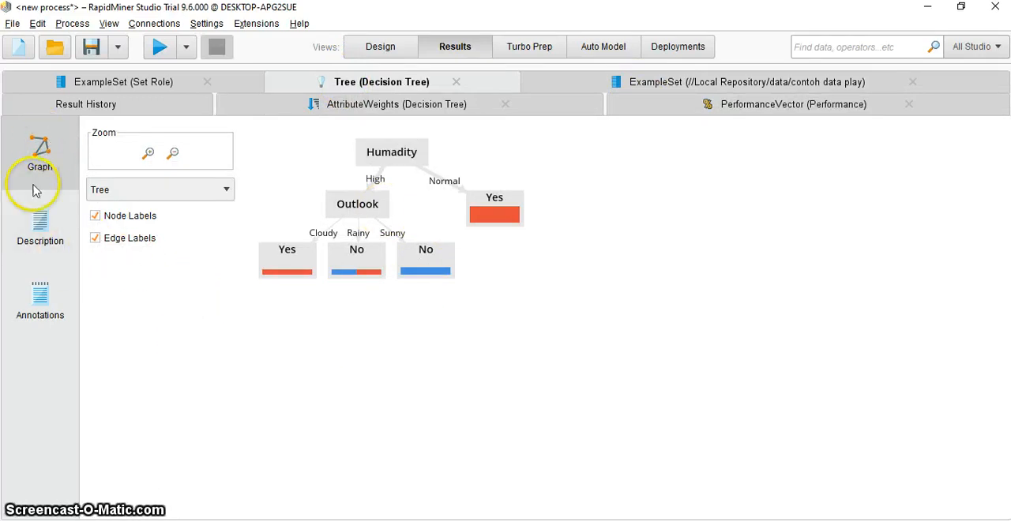
{"action": "left_click", "coordinate": [36, 228]}
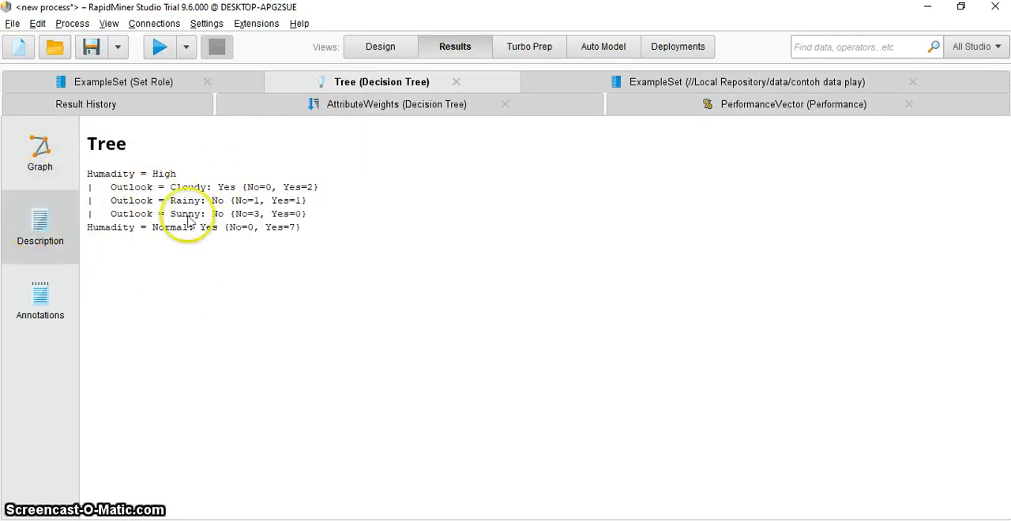
{"action": "left_click", "coordinate": [41, 154]}
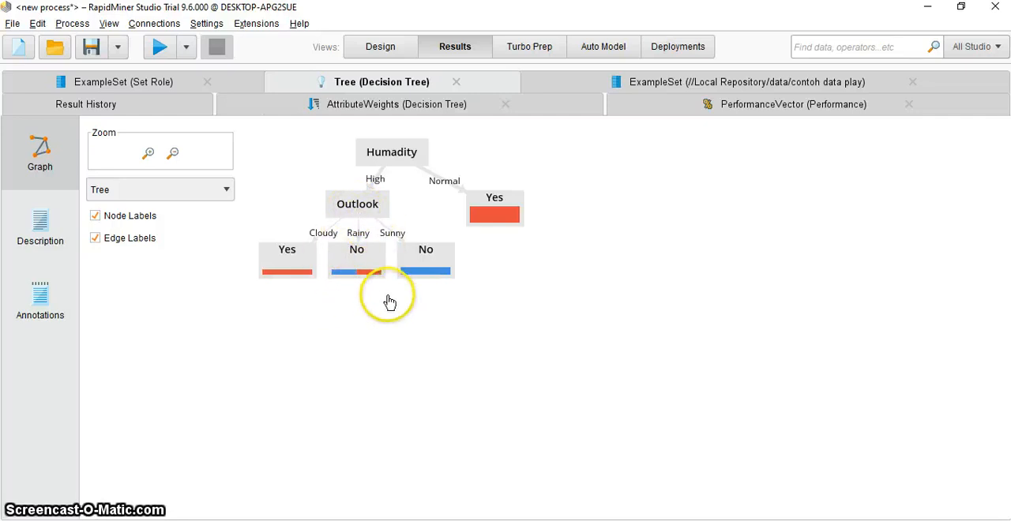
{"action": "left_click", "coordinate": [41, 231]}
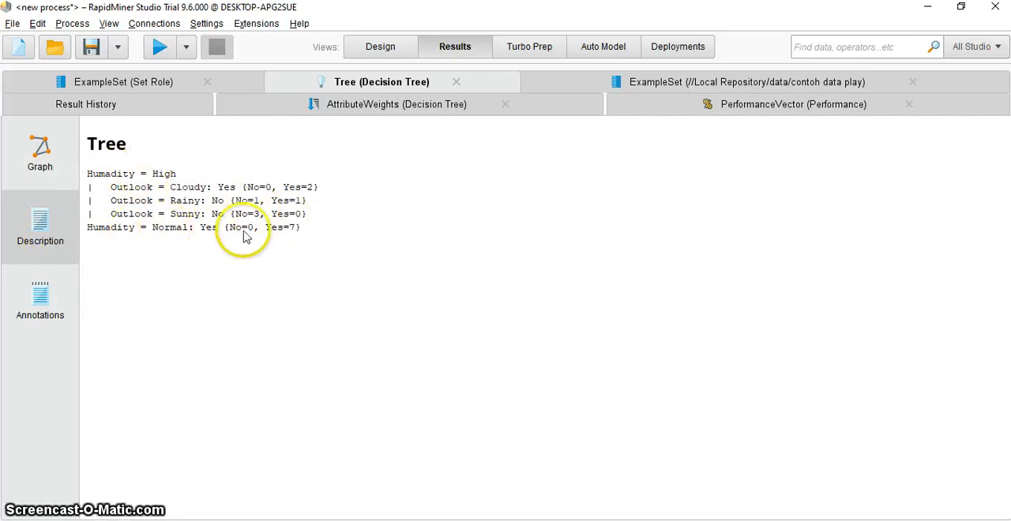
{"action": "left_click", "coordinate": [43, 158]}
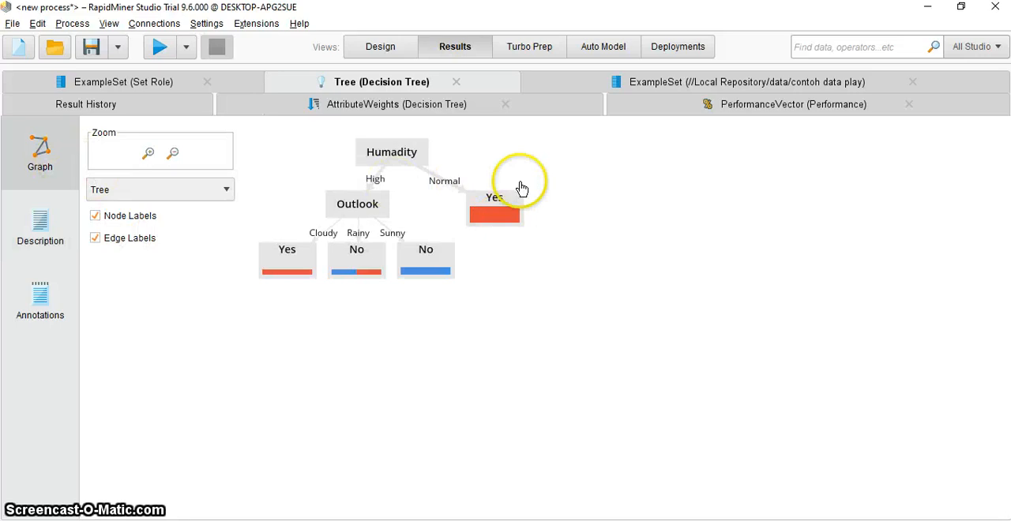
{"action": "left_click", "coordinate": [35, 224]}
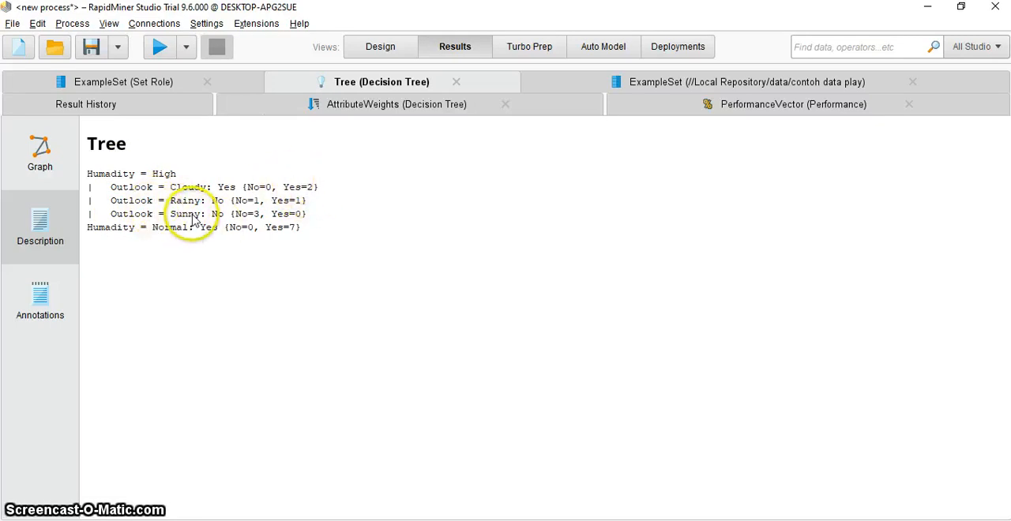
{"action": "left_click", "coordinate": [40, 147]}
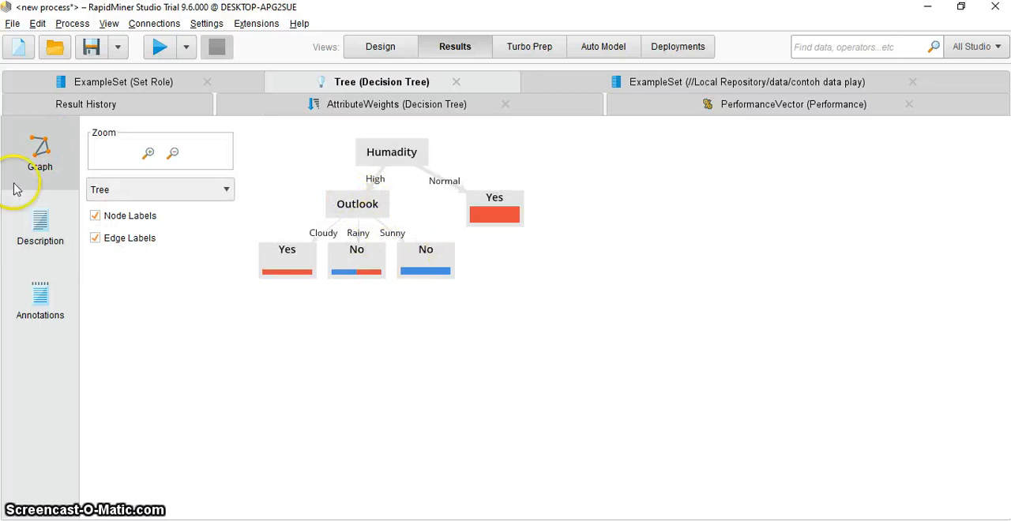
{"action": "left_click", "coordinate": [41, 225]}
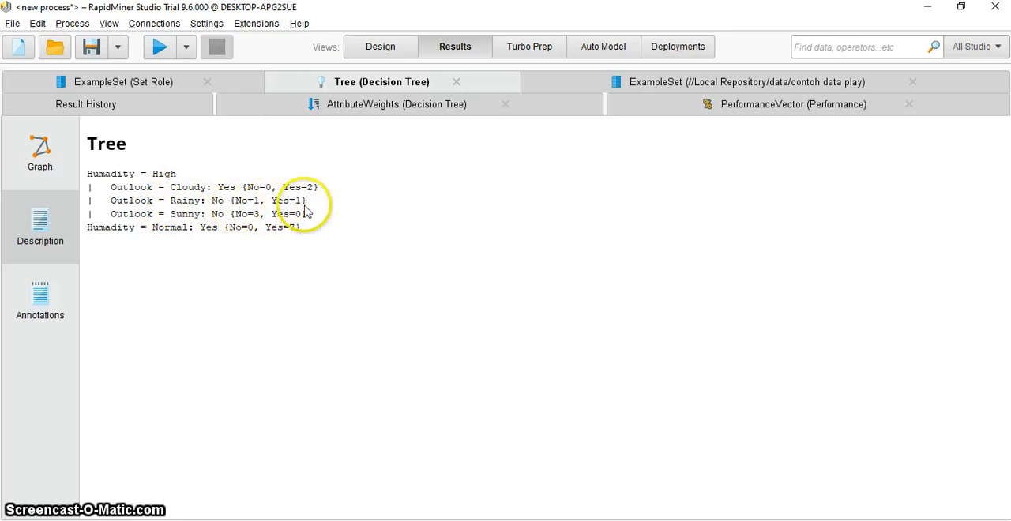
{"action": "left_click", "coordinate": [39, 154]}
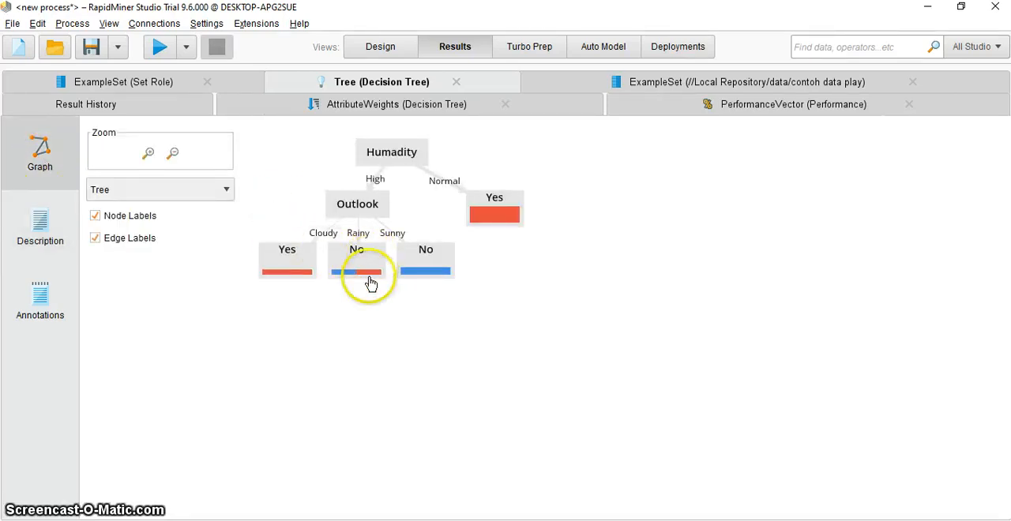